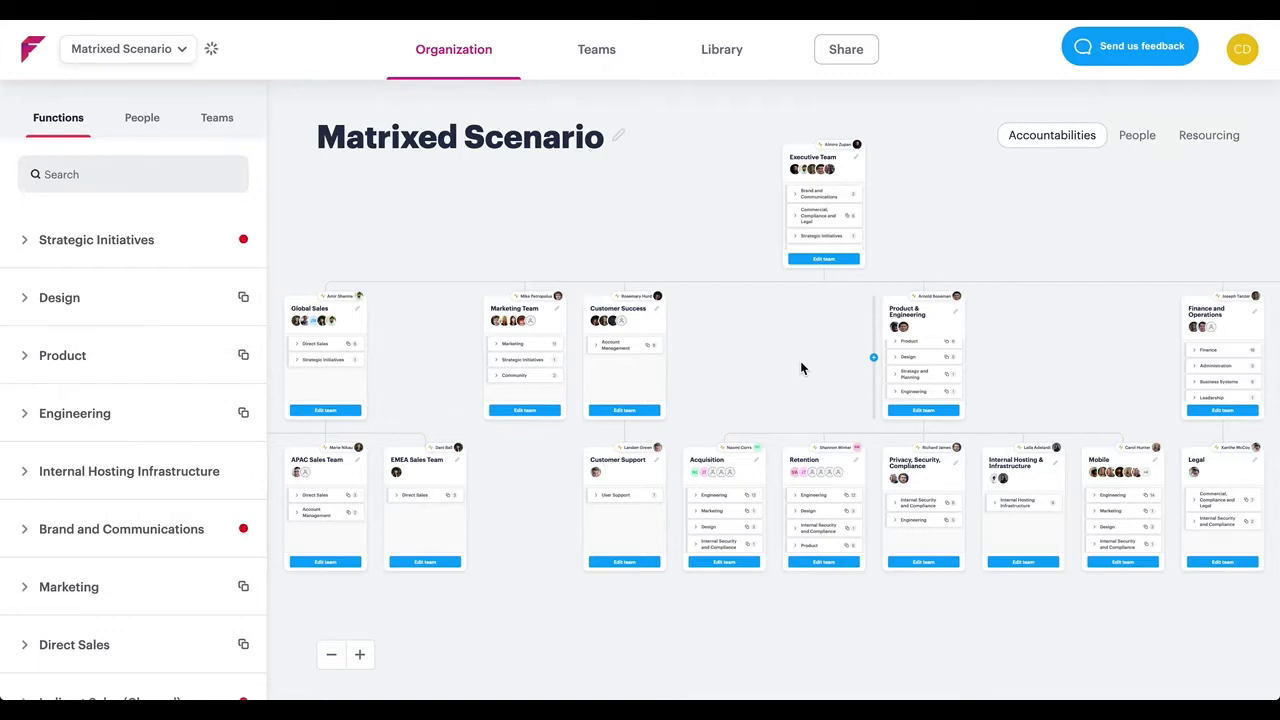
Show the people assigned to each team in the Global Sales branch of the organization chart
drag(530, 524, 818, 497)
scroll(818, 497, up, 3)
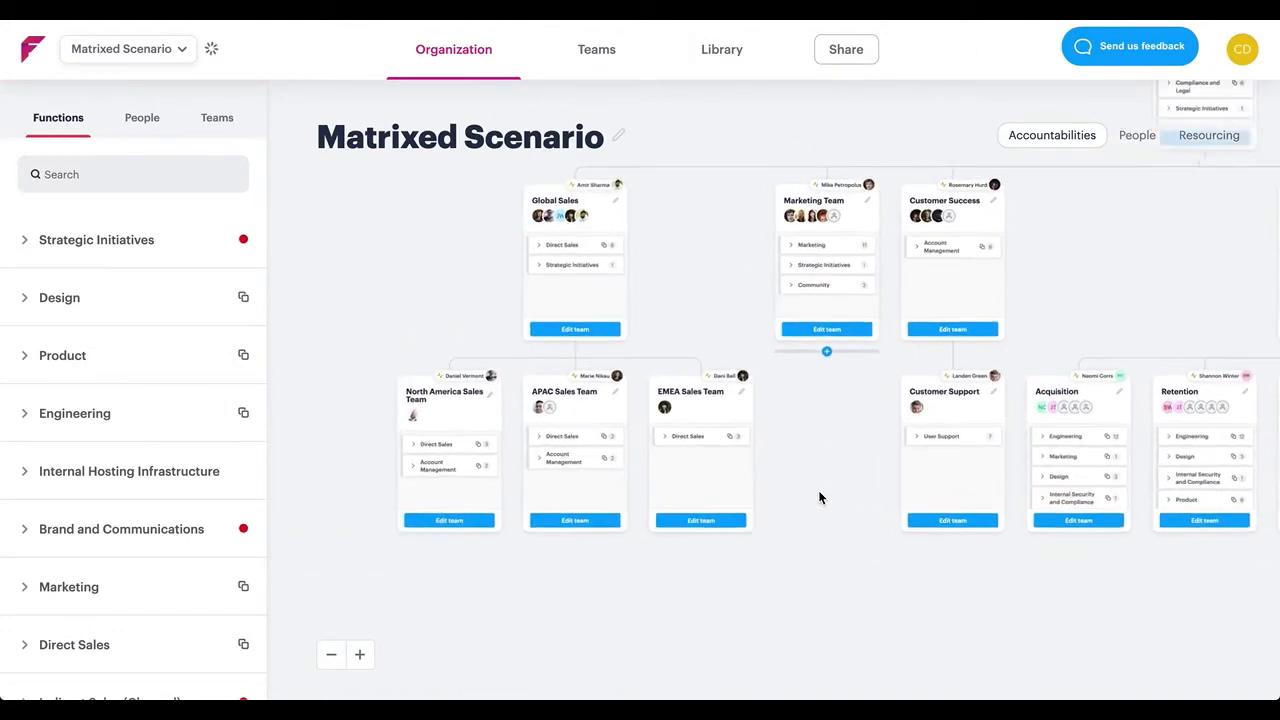
scroll(818, 497, up, 3)
drag(570, 576, 609, 582)
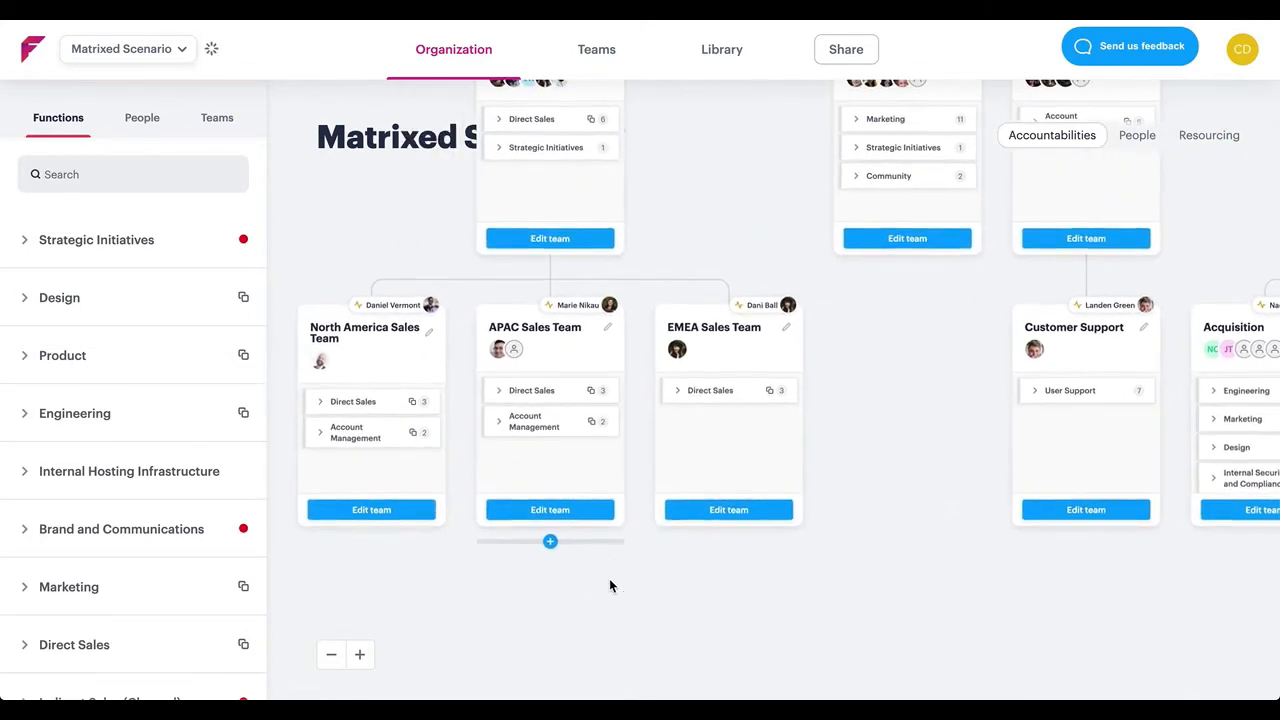
click(1135, 137)
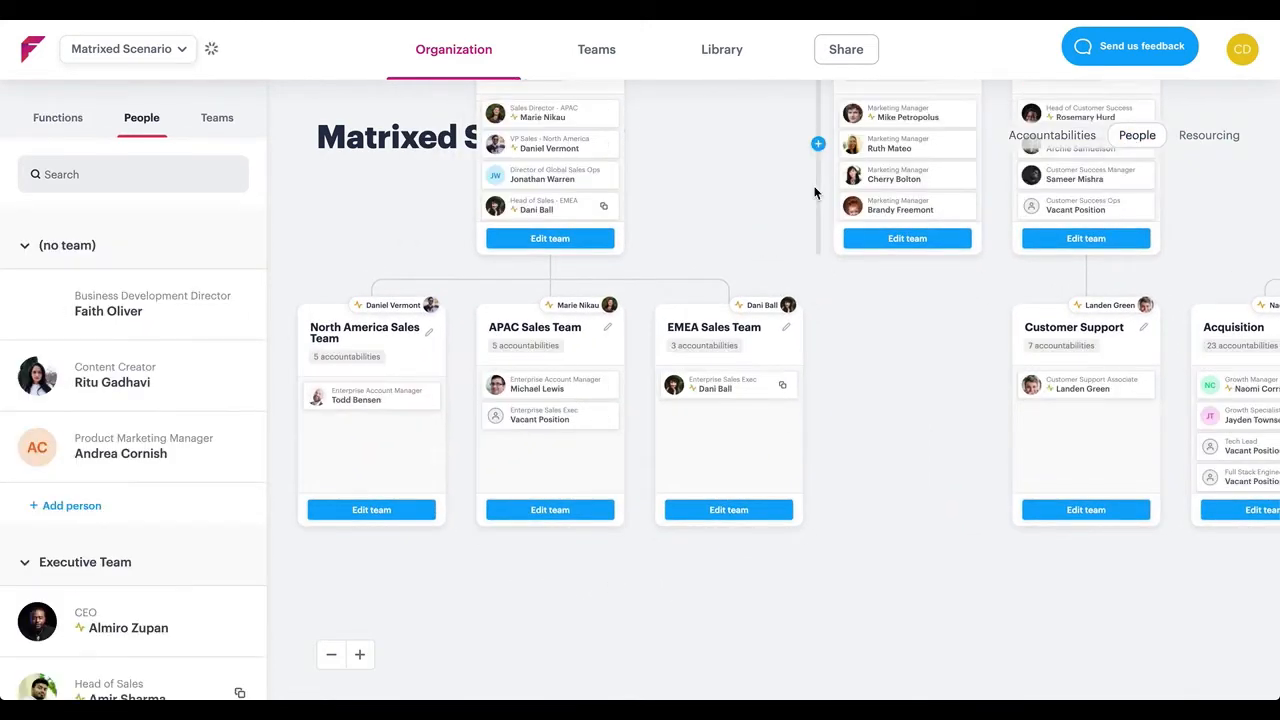
drag(735, 192, 736, 216)
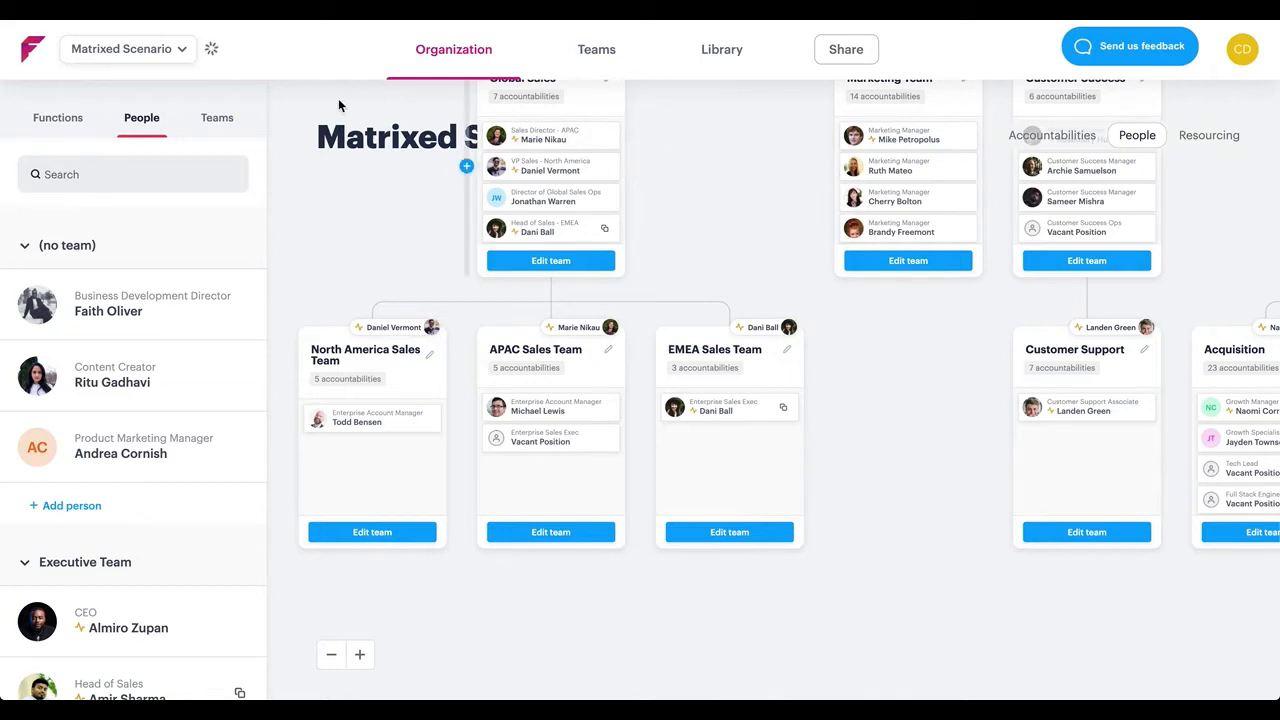
Add a new category beneath Global Sales, beside EMEA Sales Team, and name it "Regional GTM Squads"
click(215, 118)
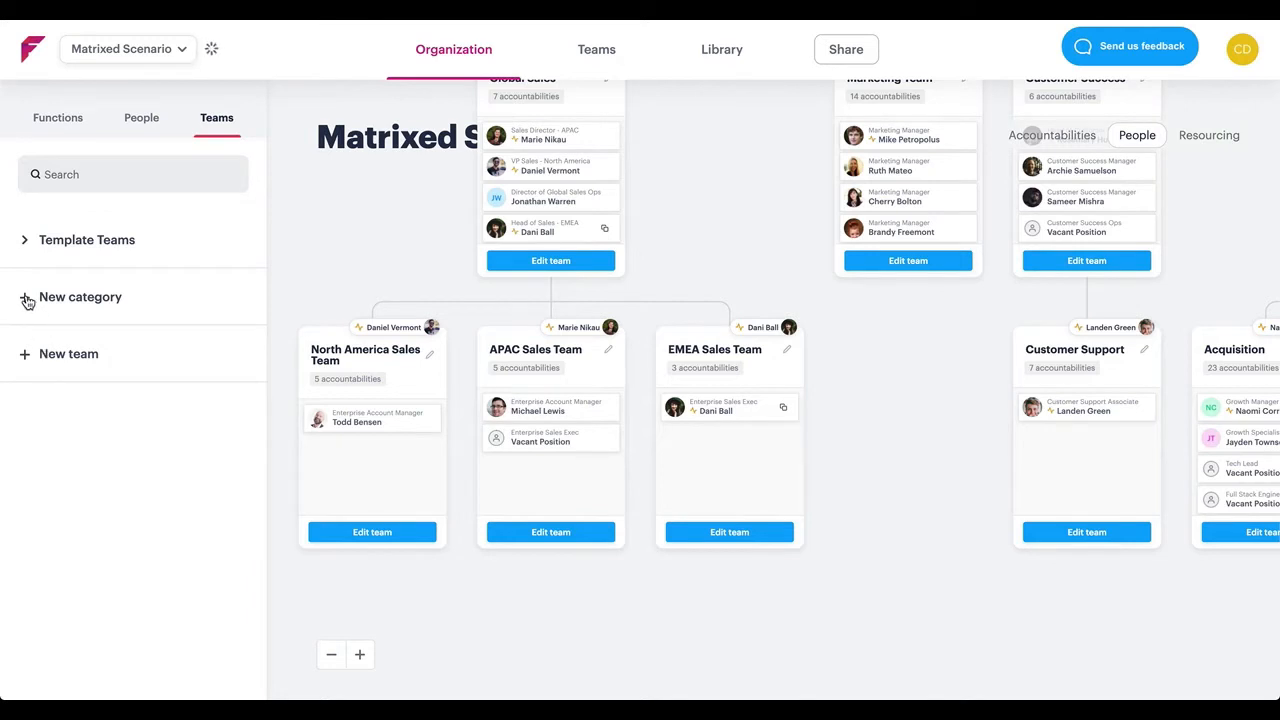
drag(27, 300, 806, 382)
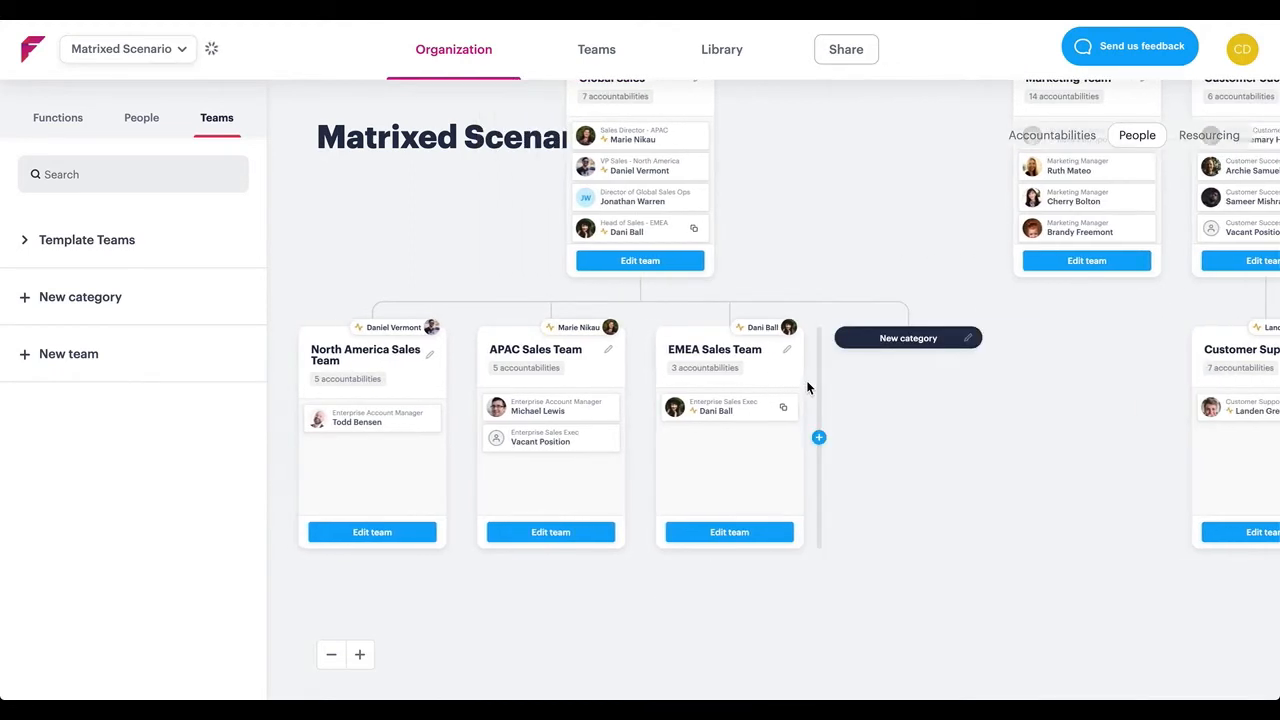
click(970, 340)
text(Regional GTM Squds)
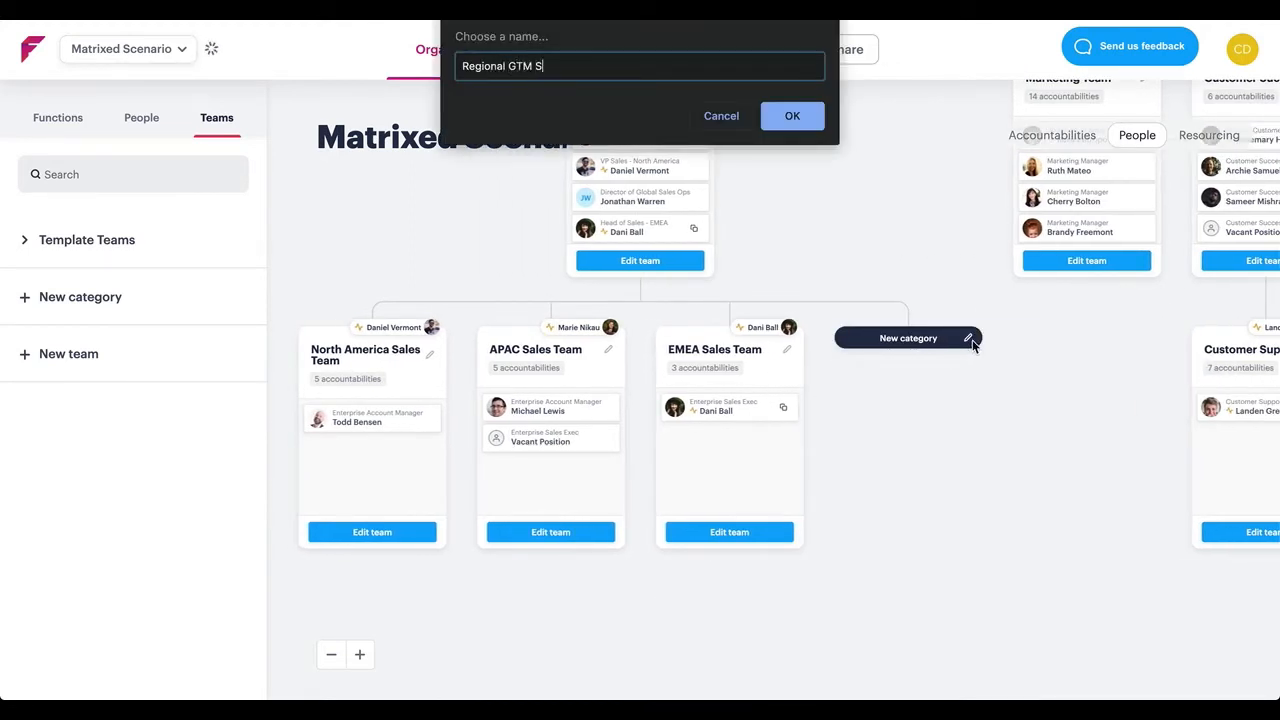
key(BackSpace)
key(BackSpace)
text(ads)
click(814, 122)
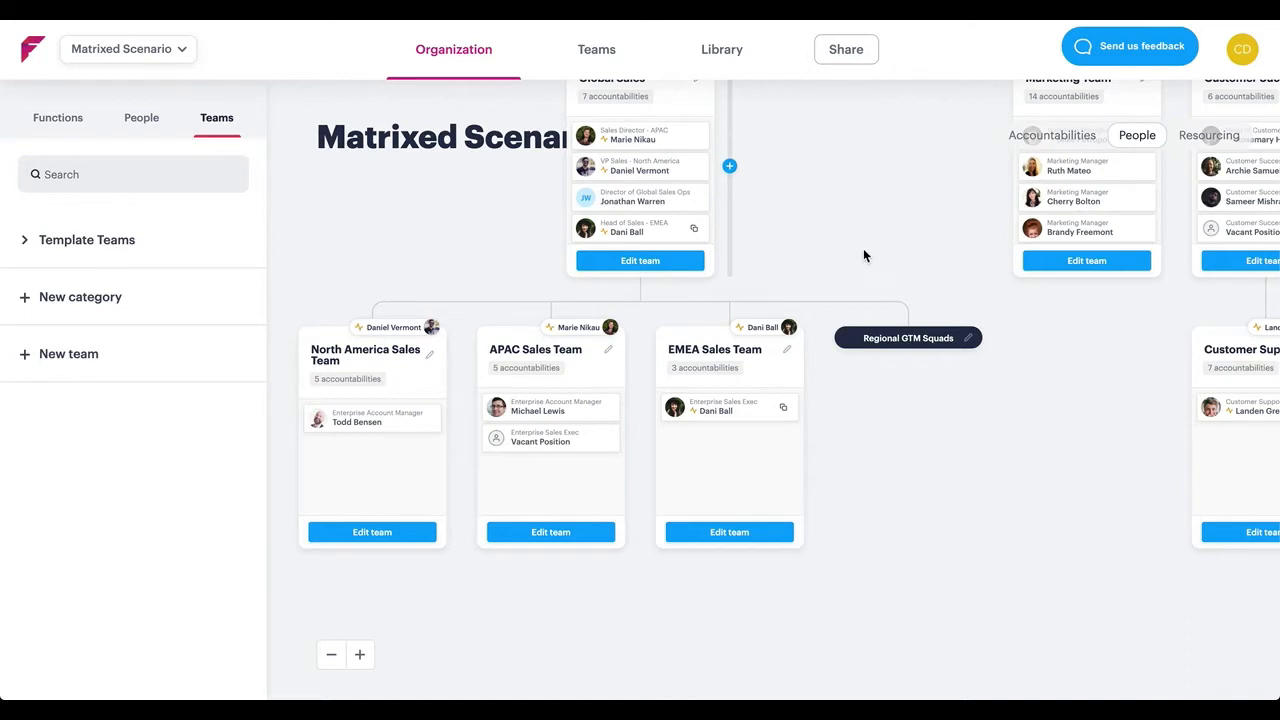
Create a team under the Regional GTM Squads category and name it "APAC GTM"
click(906, 365)
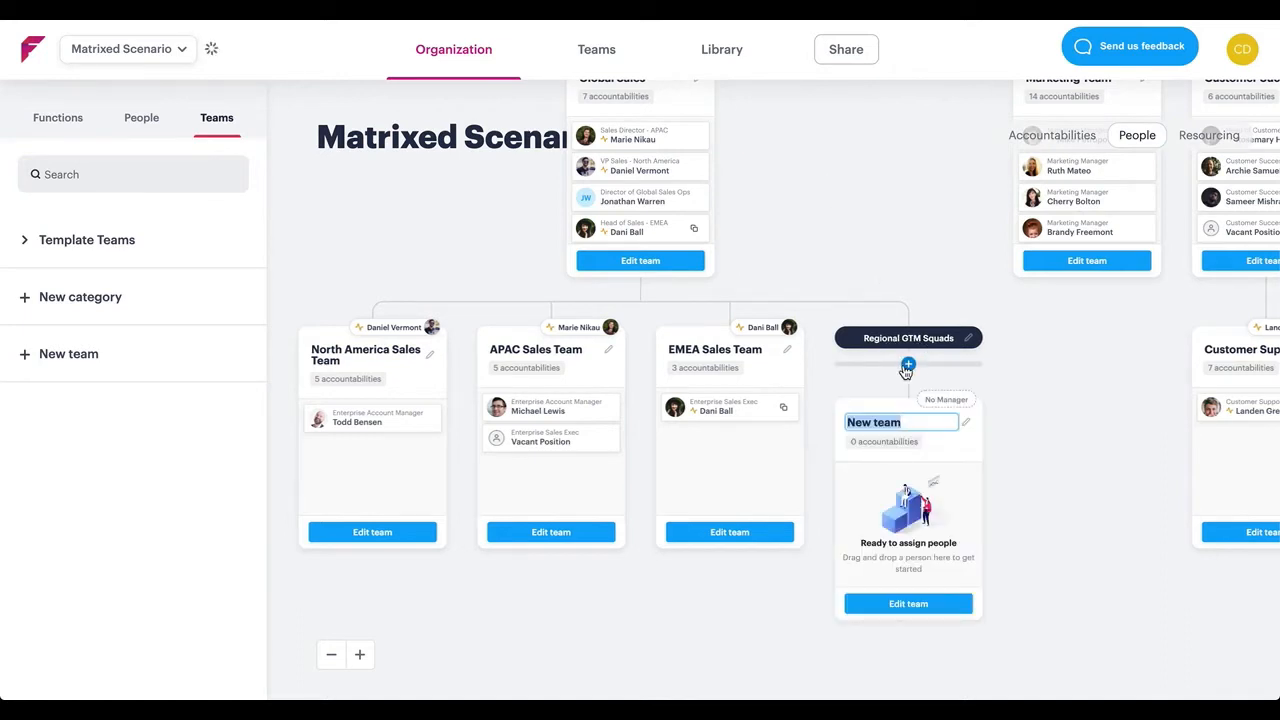
text(APAC GTM)
key(Return)
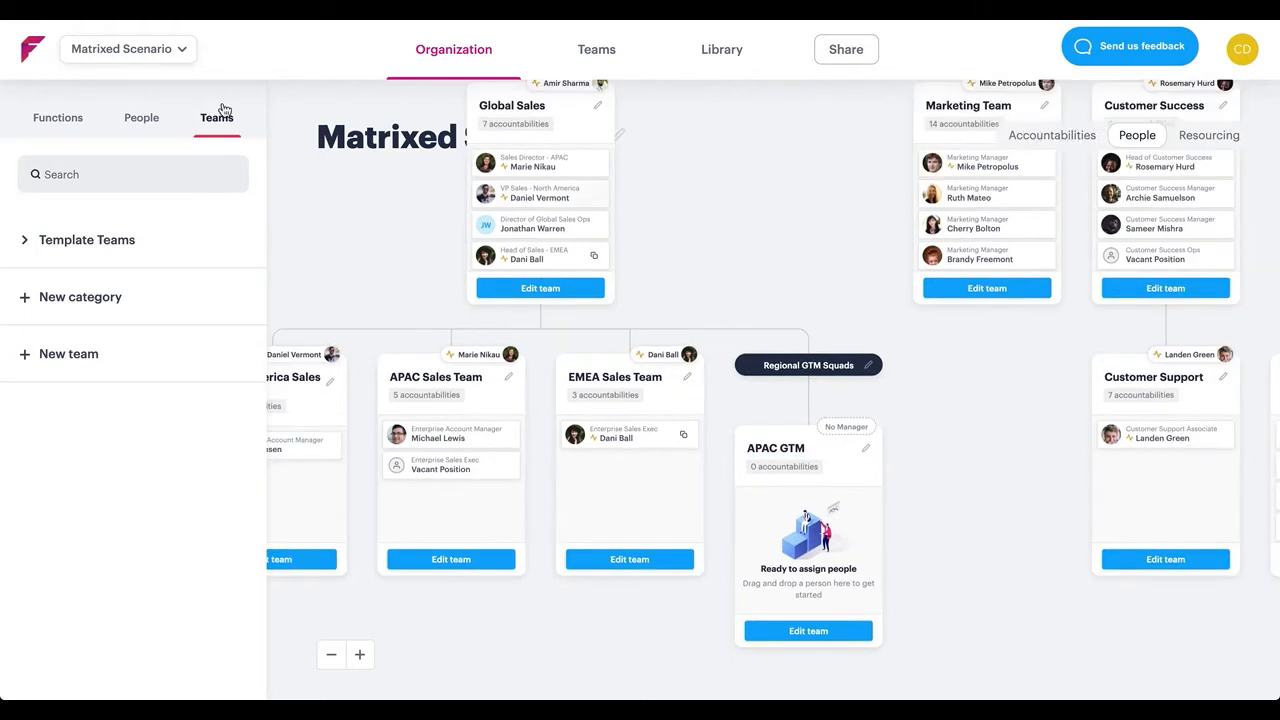
Find the Digital Marketing Specialist by first name and assign them as manager of the APAC GTM team
click(141, 118)
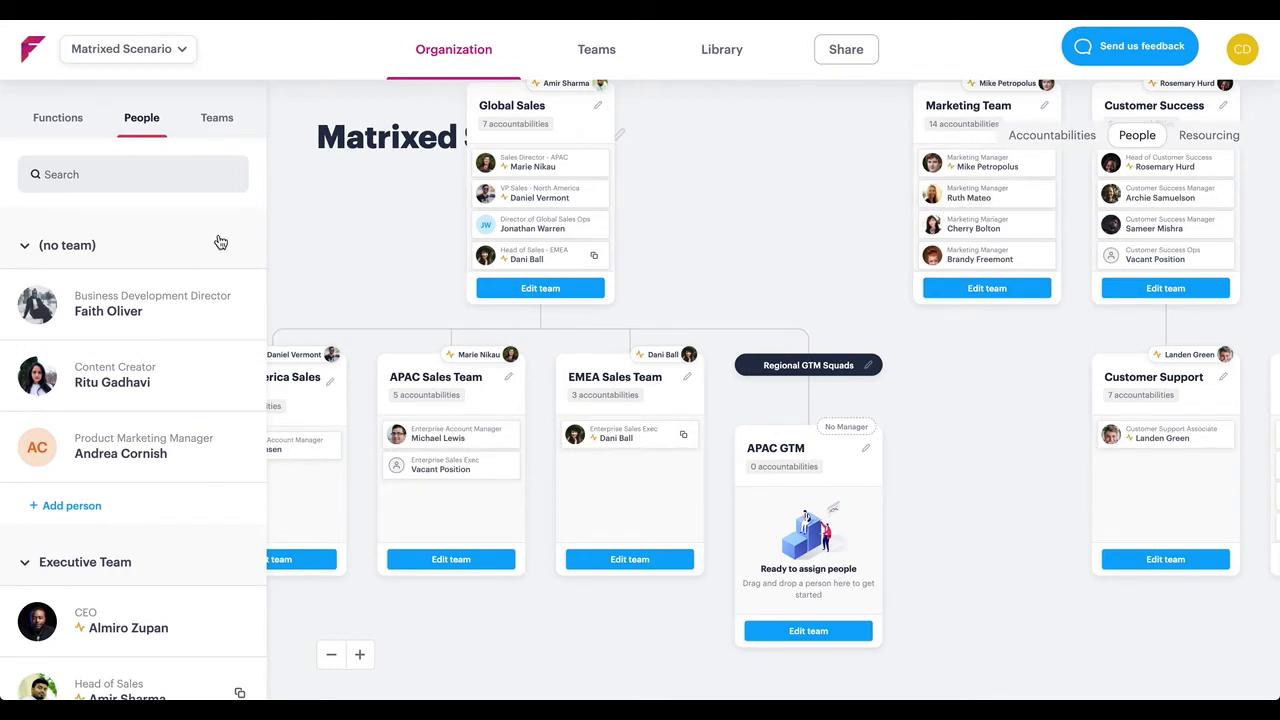
click(154, 174)
text(Ruth)
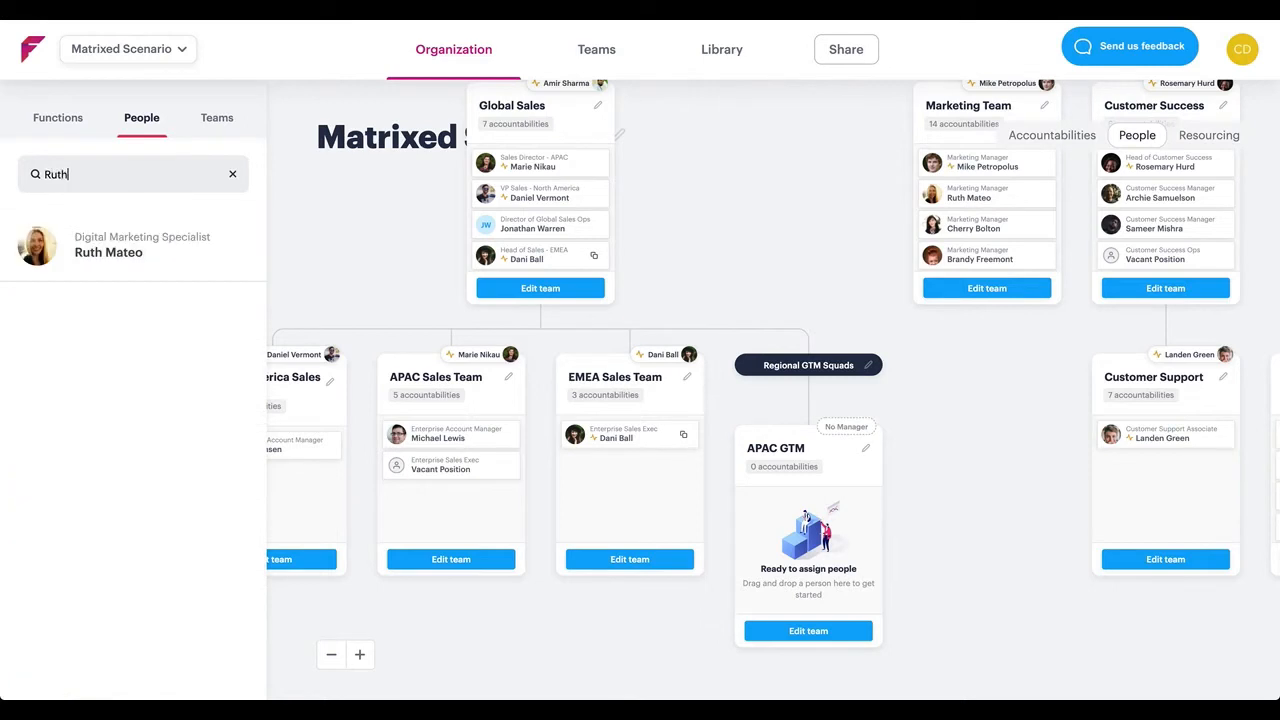
drag(40, 248, 847, 434)
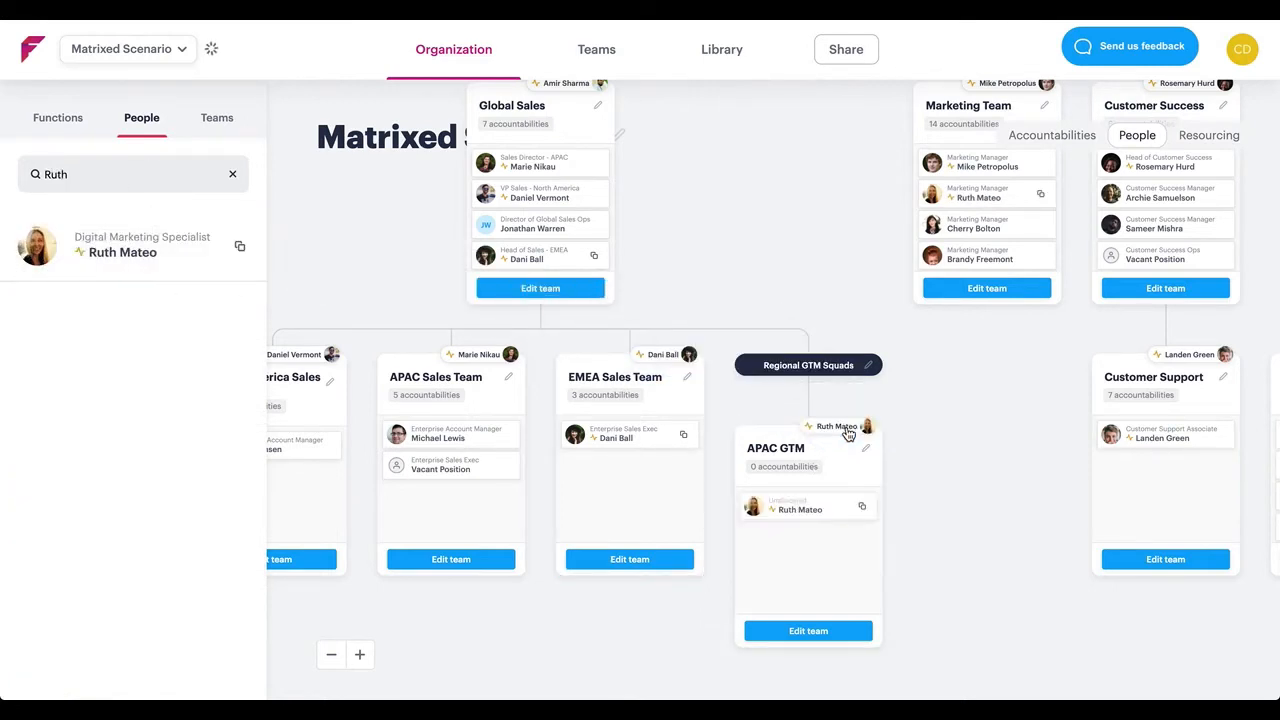
Add APAC Sales Team's Enterprise Account Manager and the first-listed Customer Success Manager to APAC GTM, searching for each by name
click(233, 181)
text(micha)
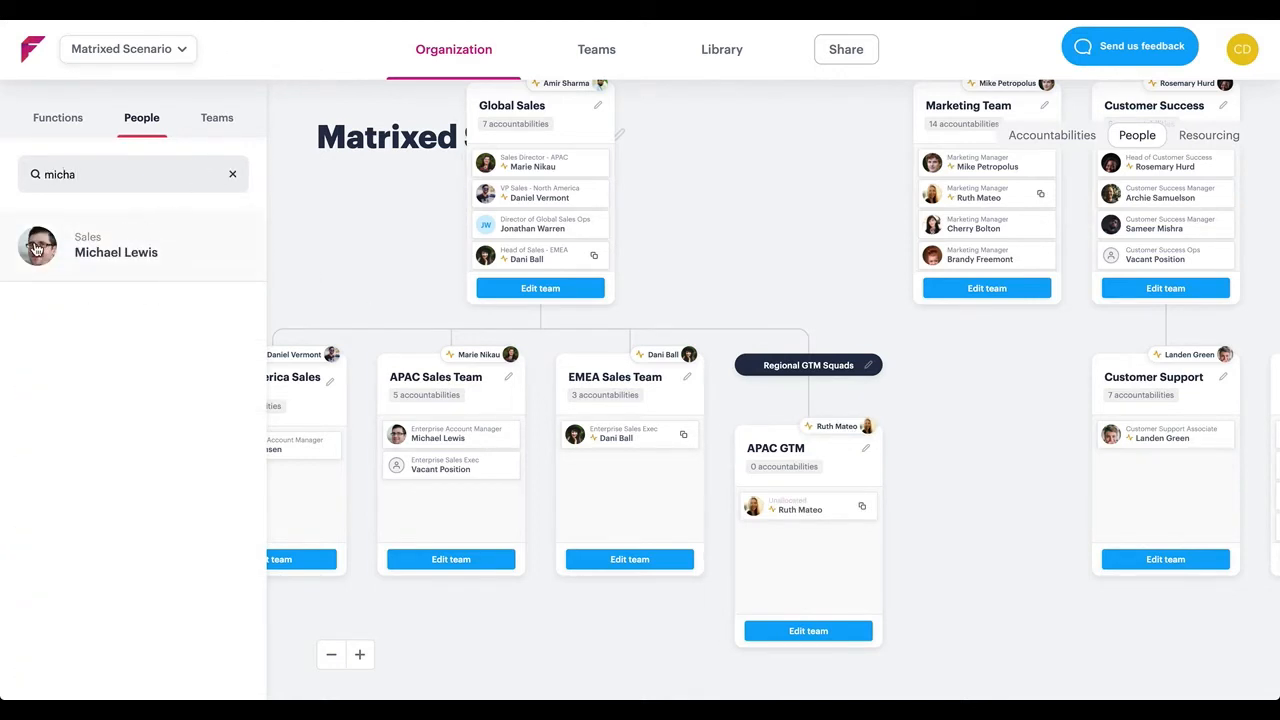
drag(69, 249, 809, 560)
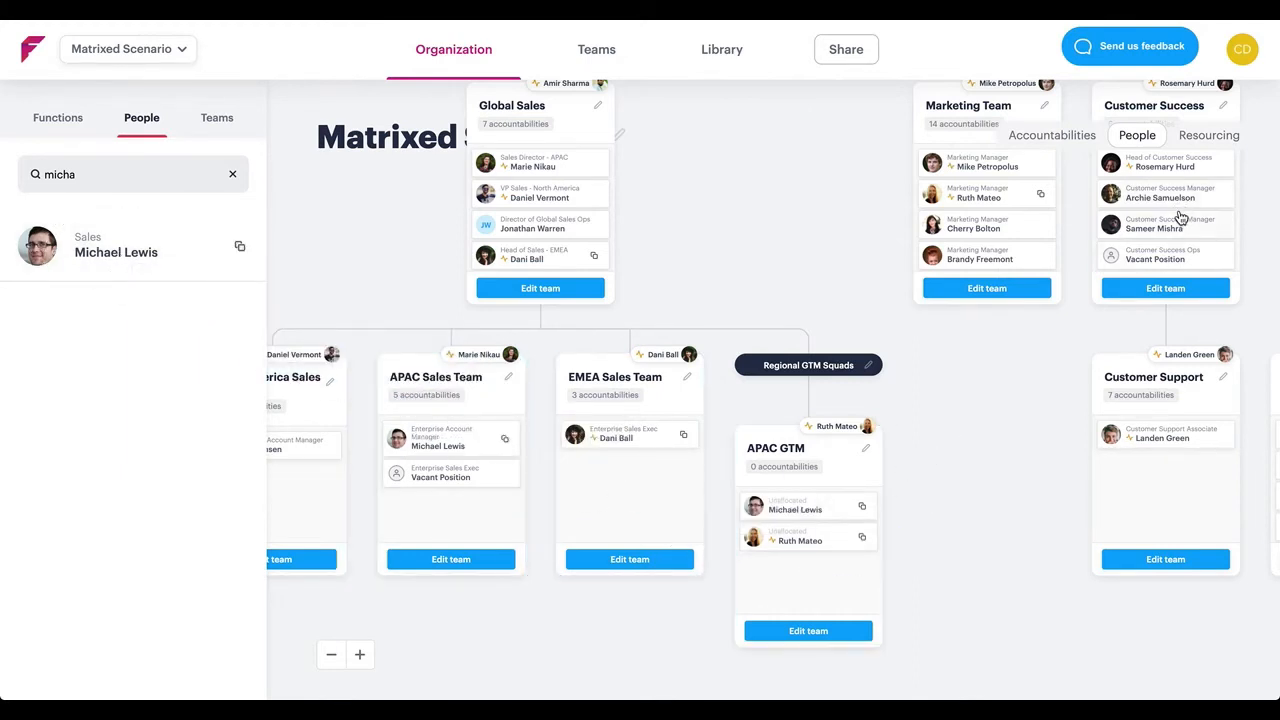
double_click(49, 178)
text(Arch)
drag(36, 245, 787, 574)
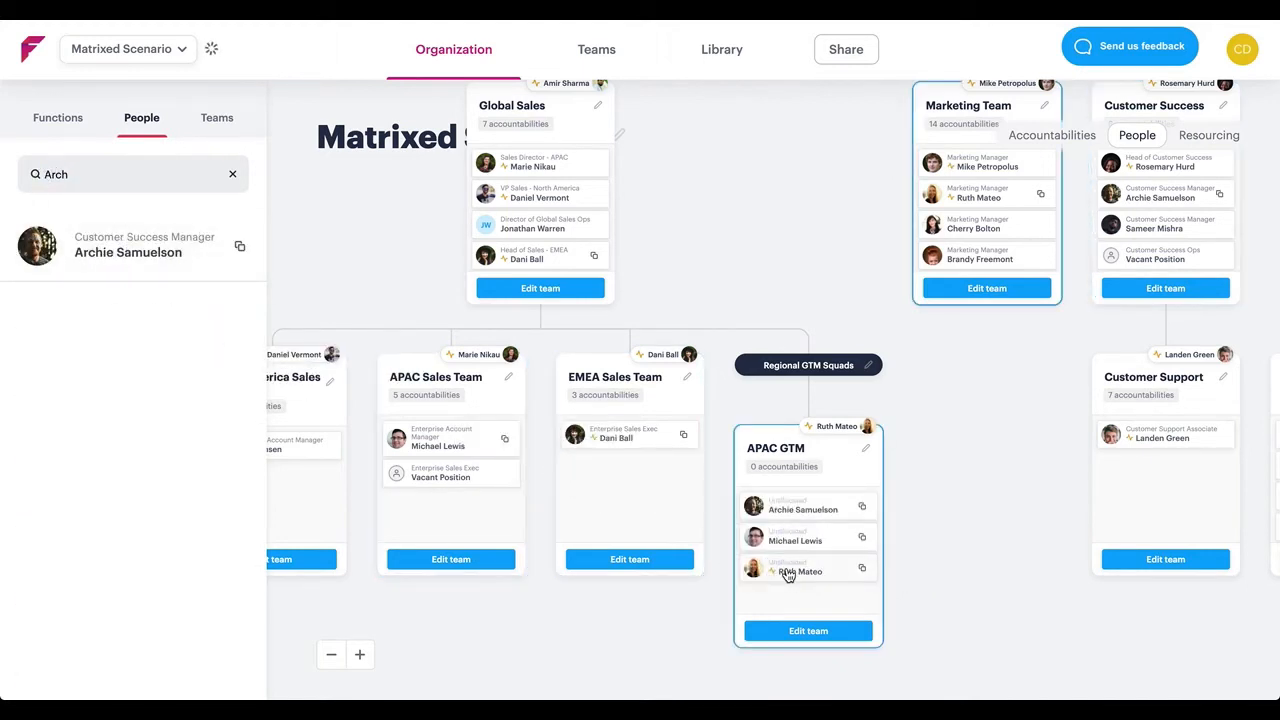
Add the Brand and Communications Strategy and Customer Lifecycle Marketing functions to the APAC GTM team
click(66, 121)
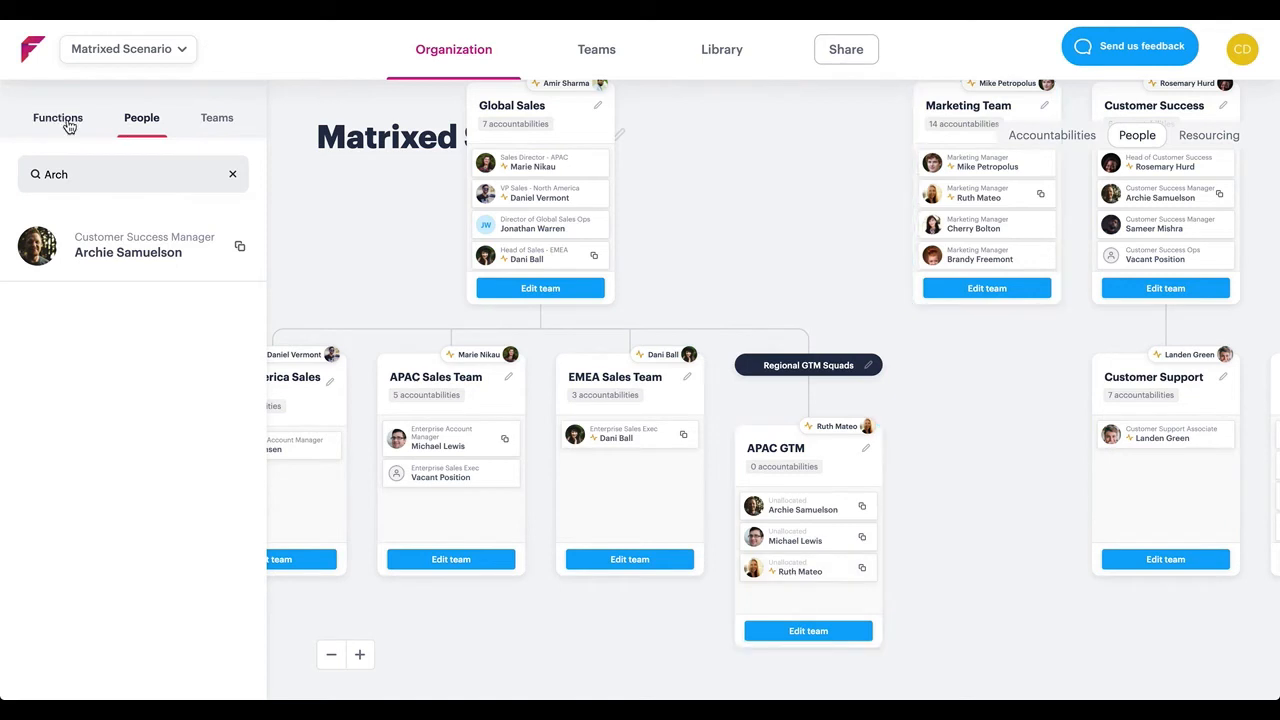
scroll(118, 470, down, 2)
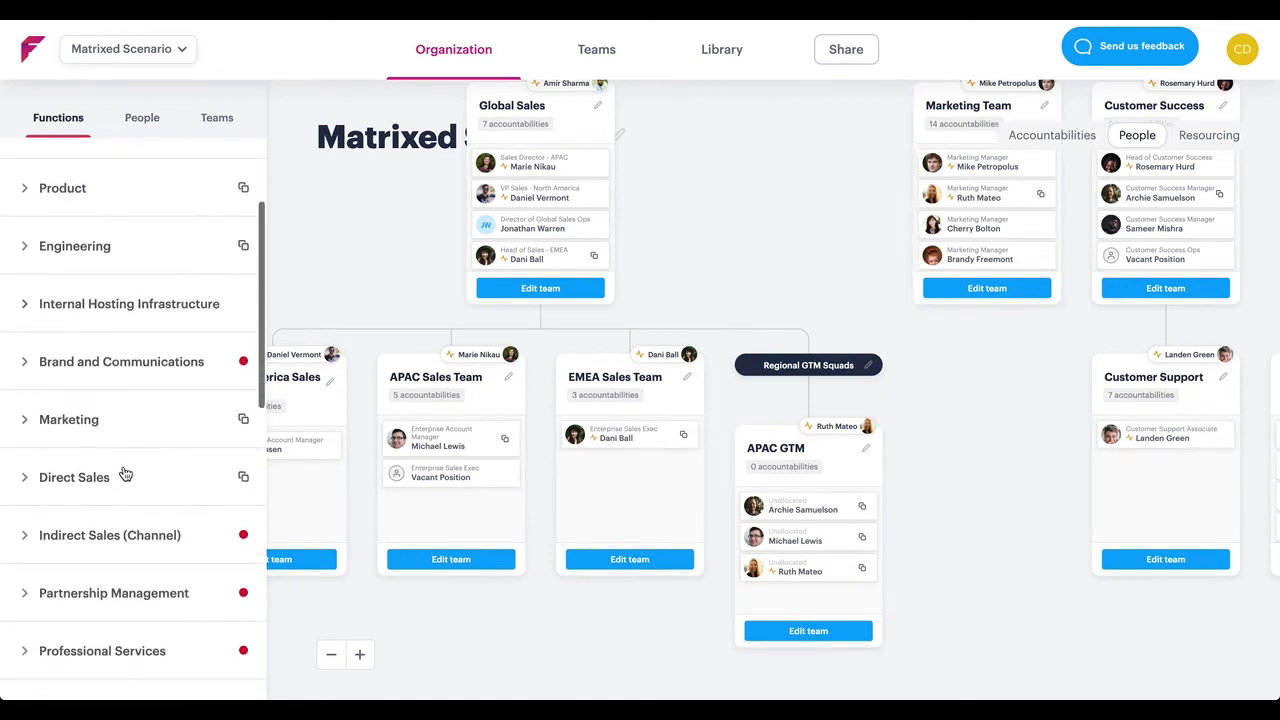
click(20, 361)
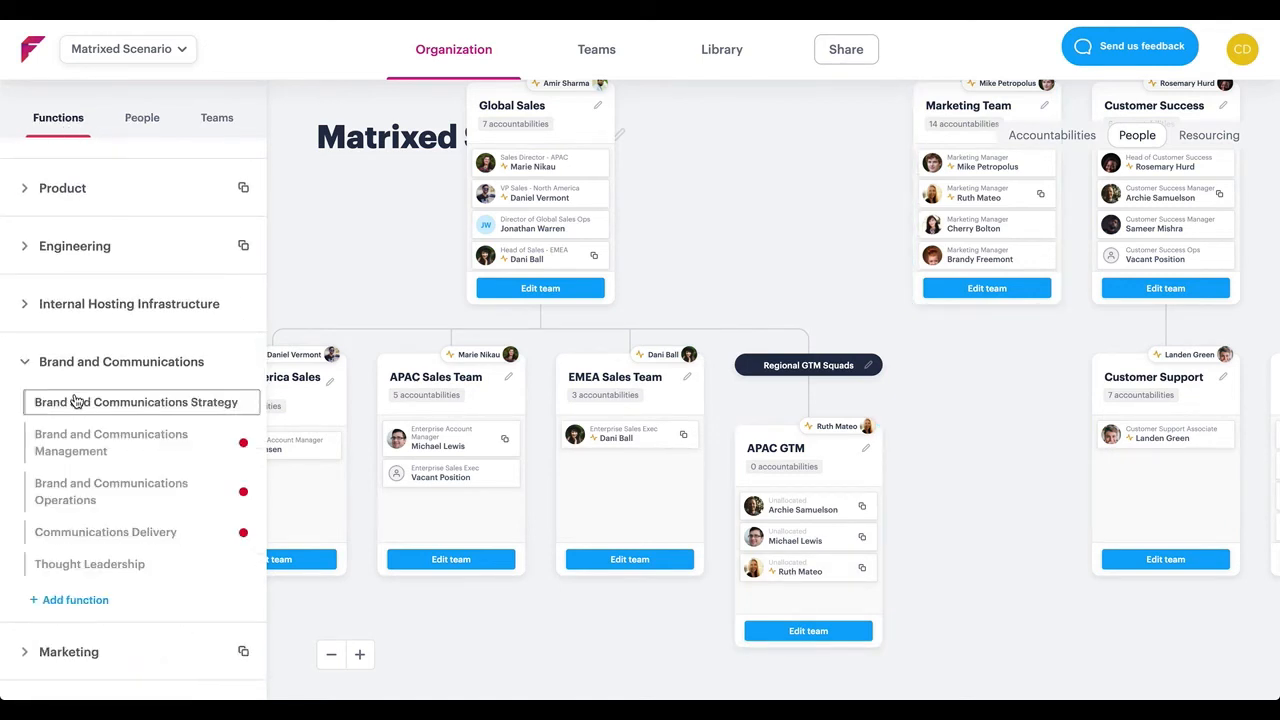
drag(75, 401, 805, 515)
click(97, 373)
click(97, 373)
scroll(97, 373, down, 3)
drag(97, 373, 829, 565)
Add Direct Outbound Business Development from Direct Sales and Onboarding from User Support to the APAC GTM team
click(115, 203)
scroll(115, 203, down, 1)
click(108, 175)
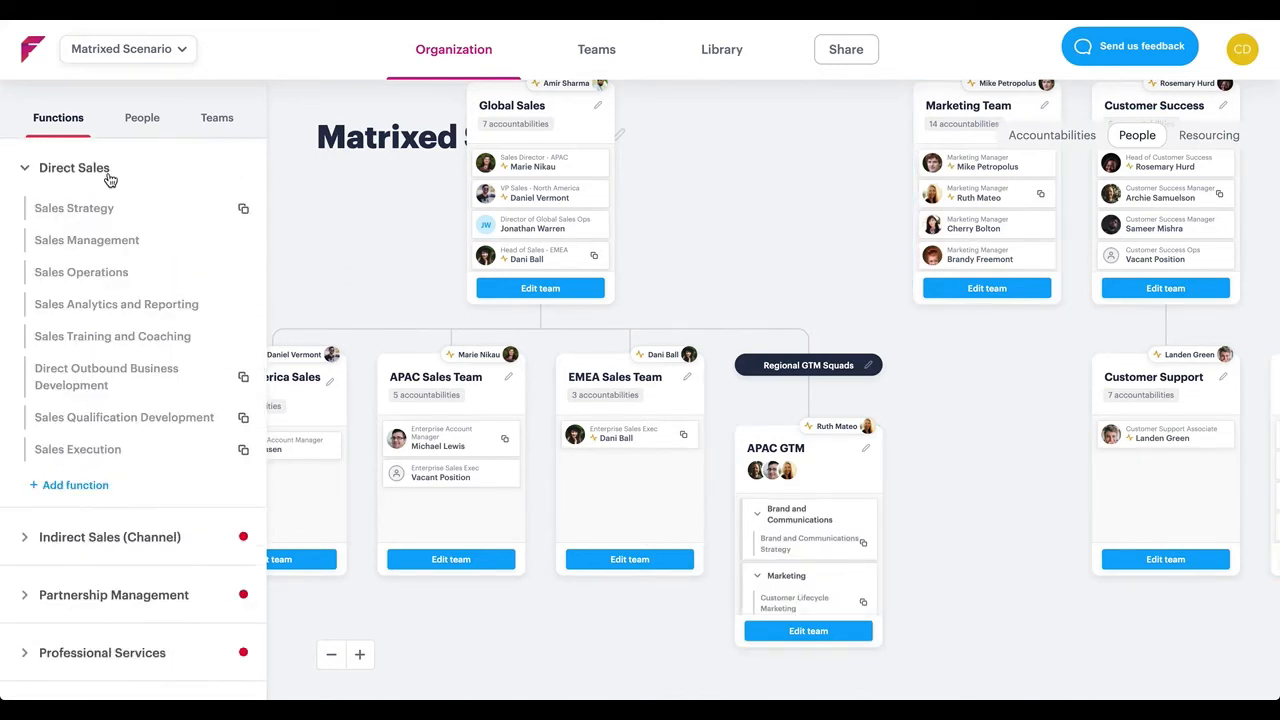
drag(103, 382, 857, 535)
click(174, 180)
click(163, 394)
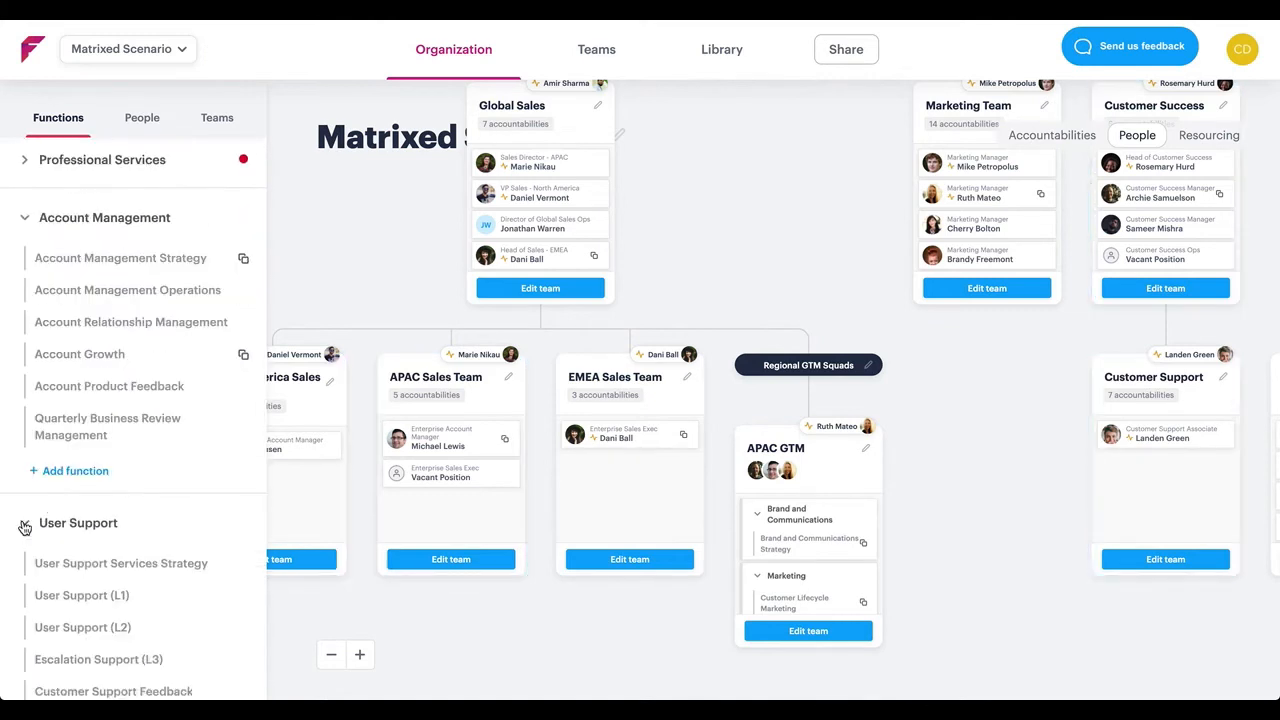
click(23, 523)
drag(57, 576, 835, 577)
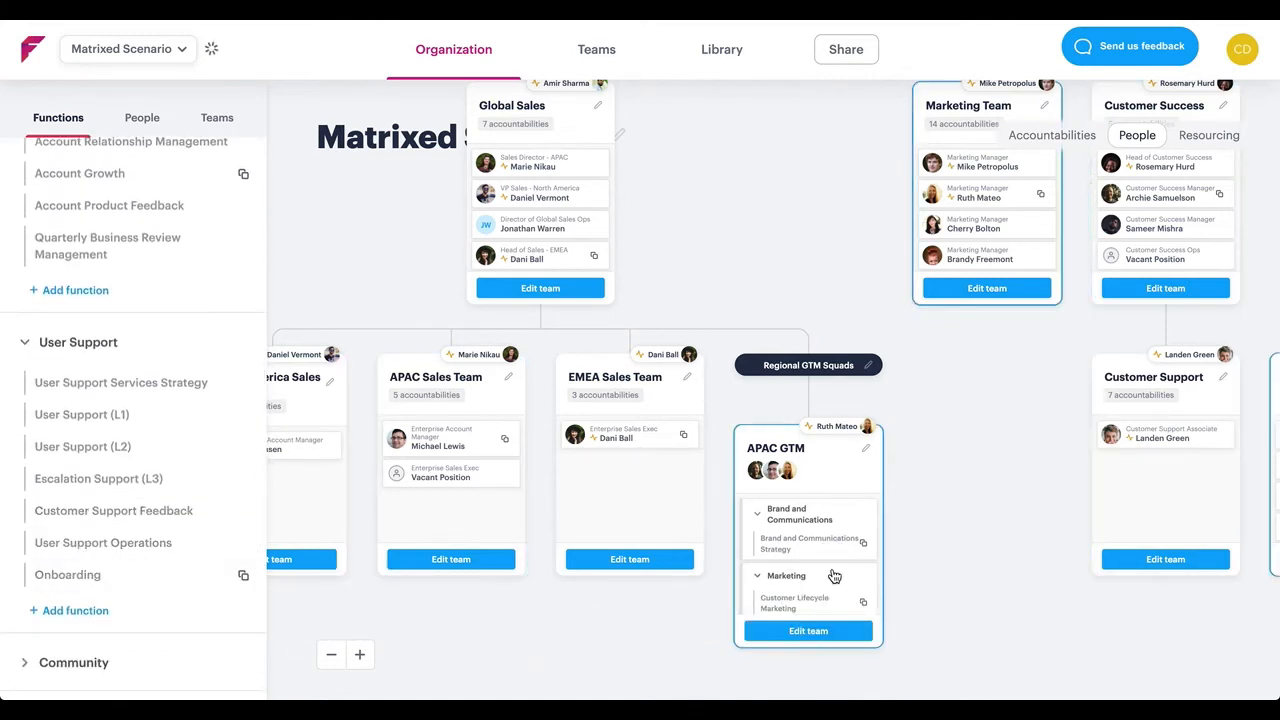
Edit the APAC GTM team and assign its manager the Head of Brand job, searching the job templates for "bran"
click(817, 633)
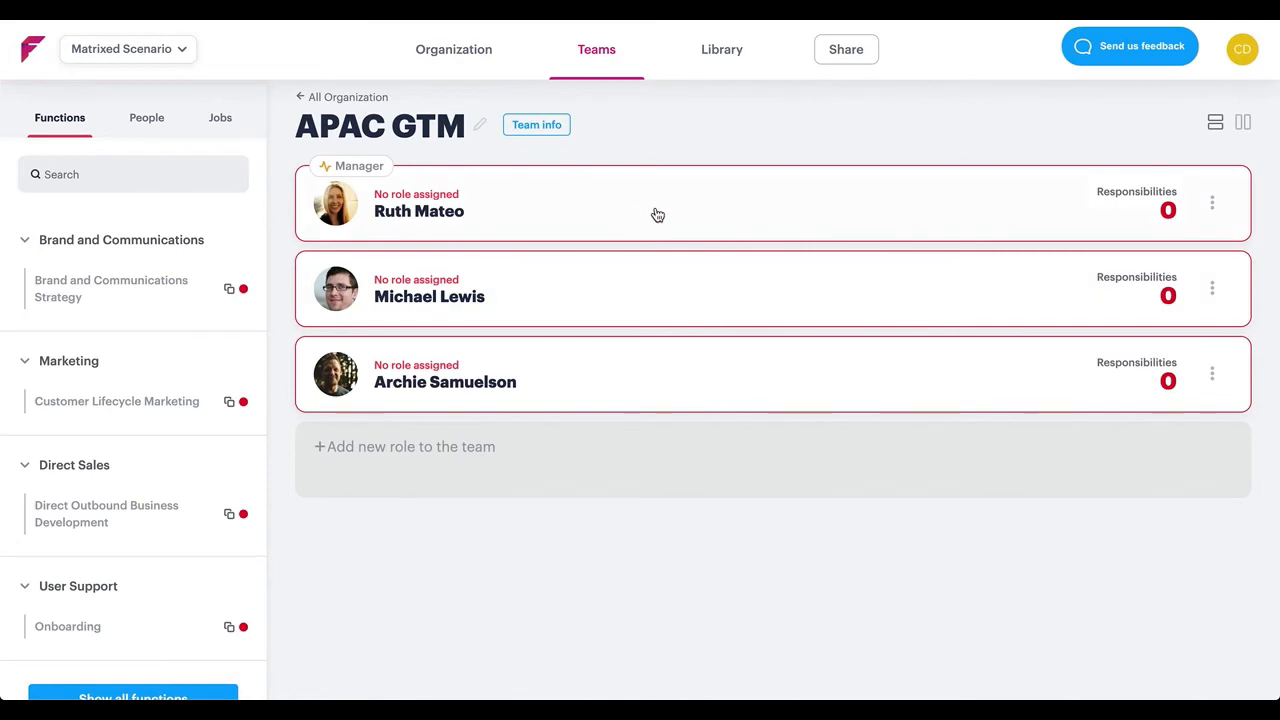
click(224, 122)
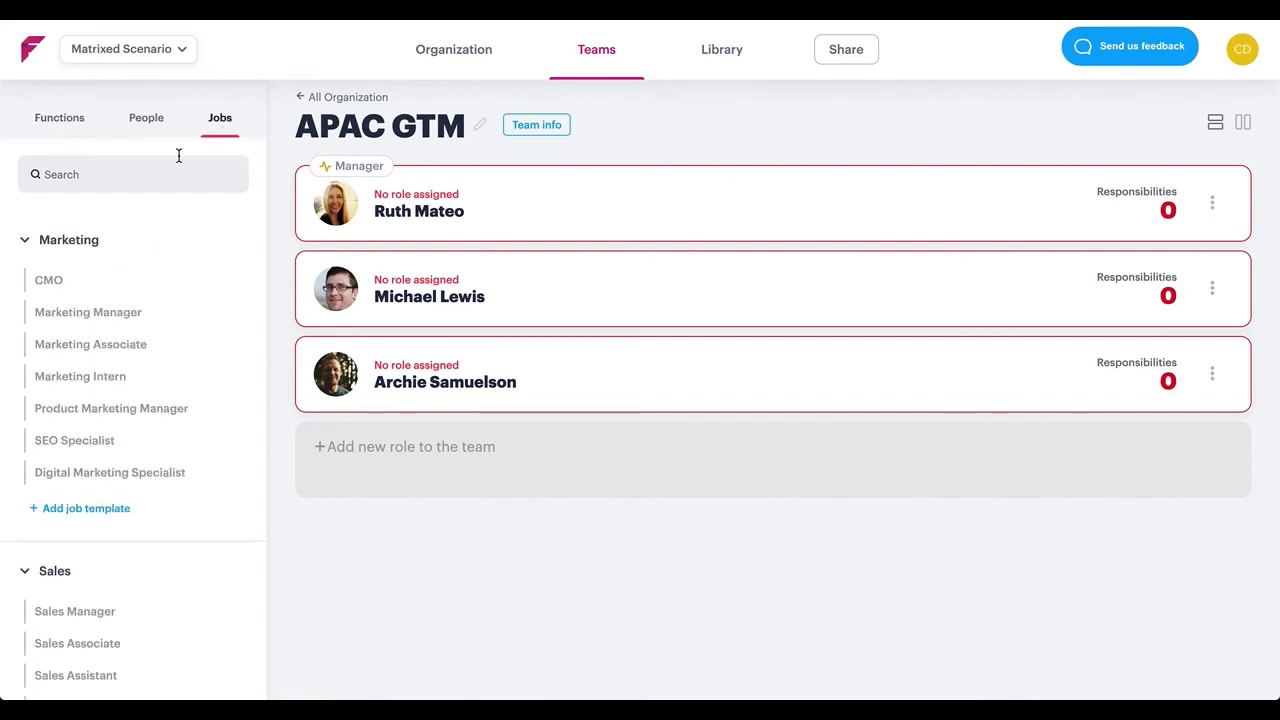
click(171, 165)
text(bran)
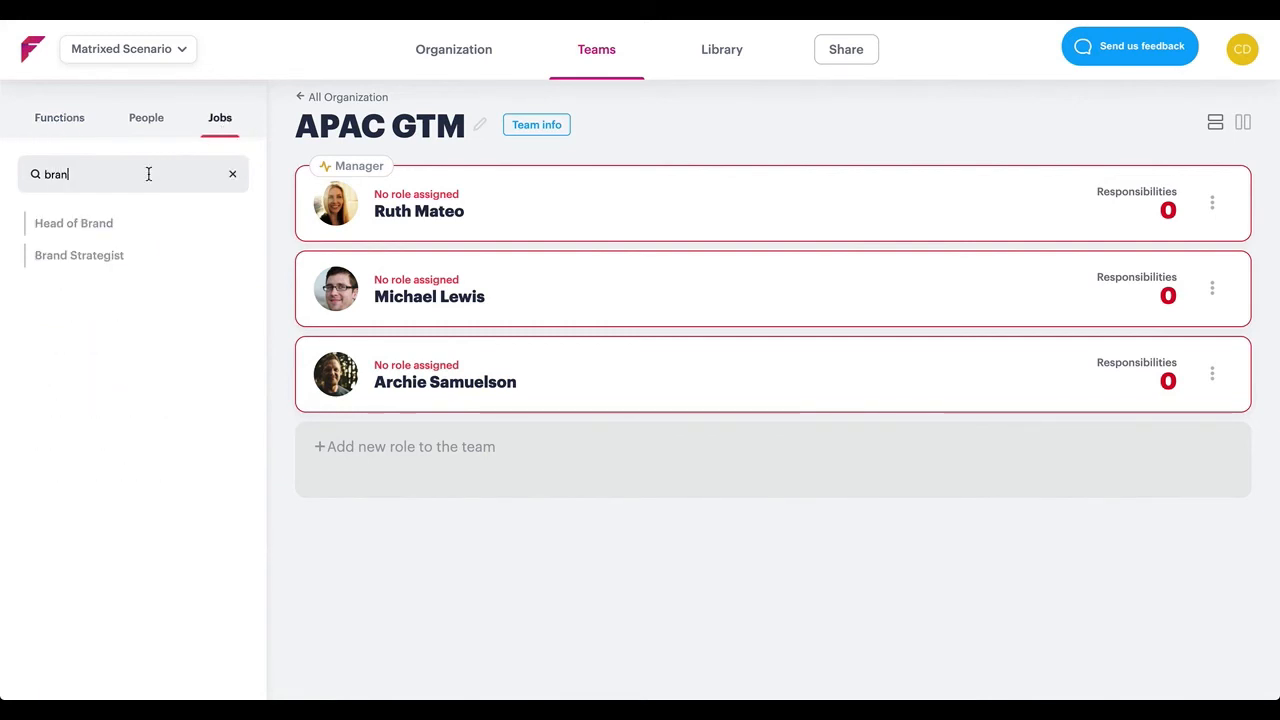
drag(47, 228, 471, 223)
Search the job templates for "sales" and assign Enterprise Sales Exec to the second member of APAC GTM
click(233, 176)
text(sales)
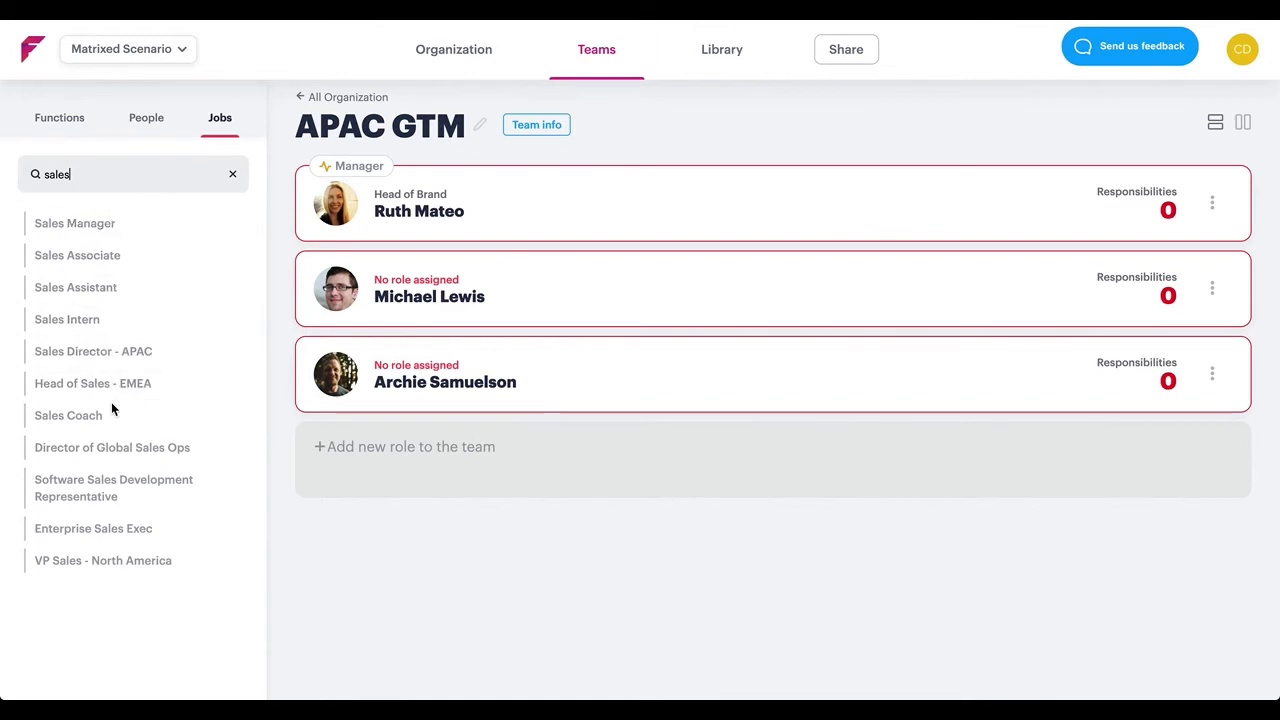
drag(105, 528, 455, 301)
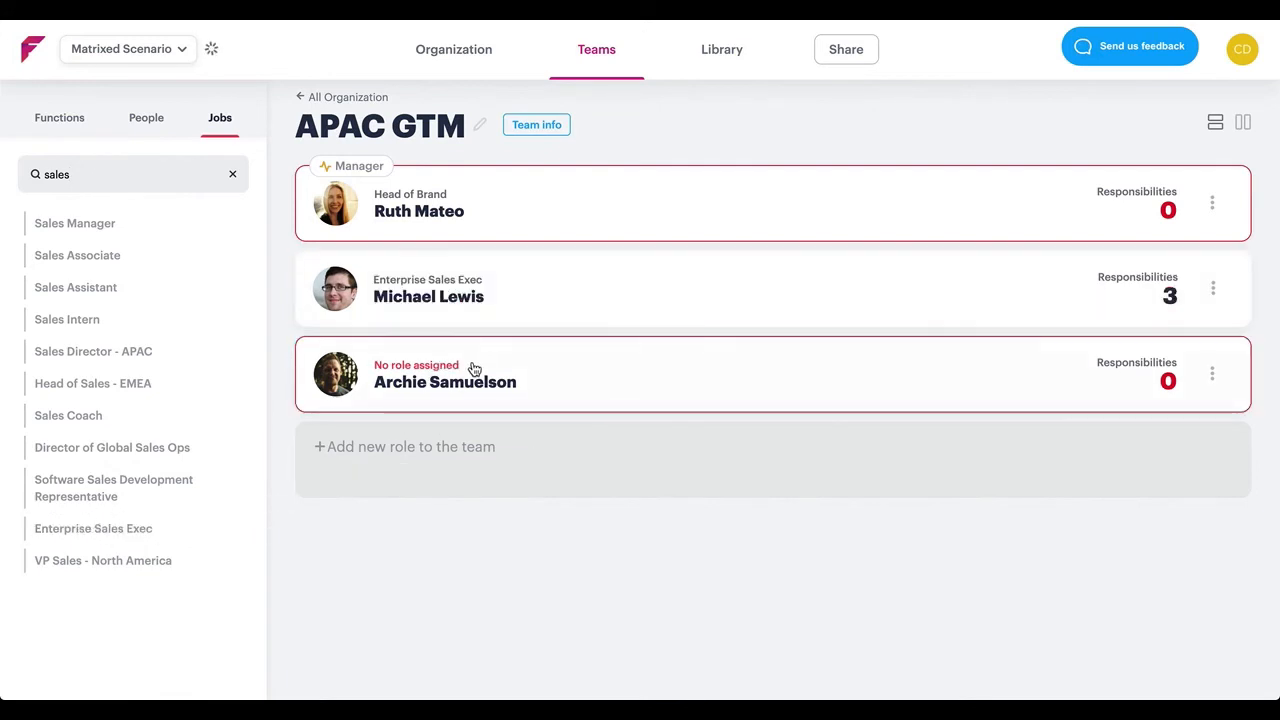
Search the job templates for "im" and assign Implementation Specialist to the third member of APAC GTM
double_click(145, 172)
text(im)
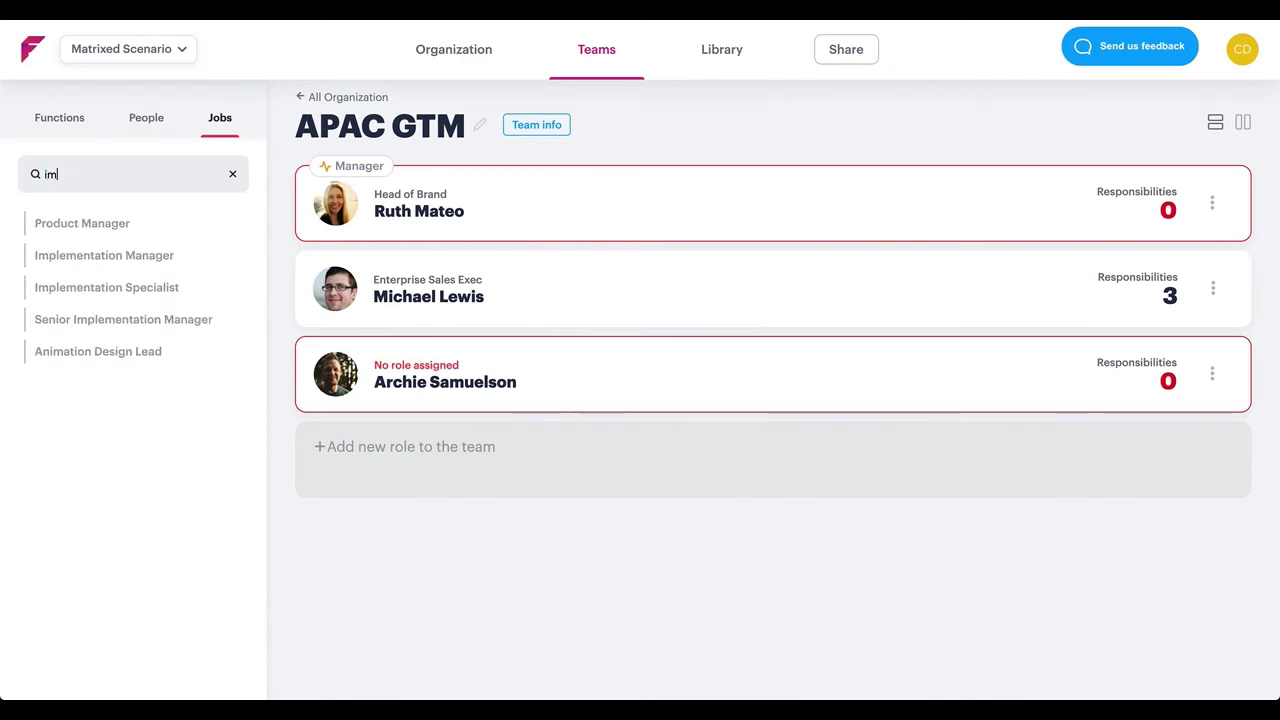
click(69, 288)
drag(69, 288, 466, 362)
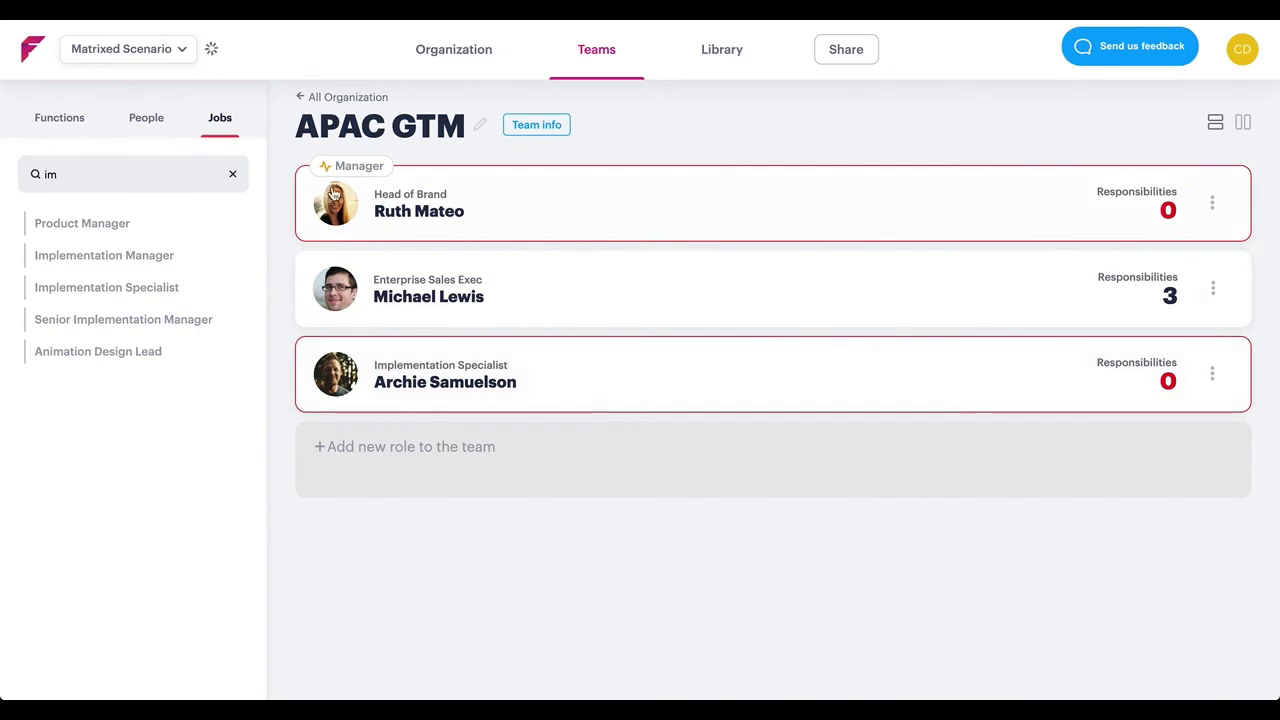
click(232, 174)
Give the Head of Brand the Brand and Communications Strategy and Customer Lifecycle Marketing responsibilities
click(80, 132)
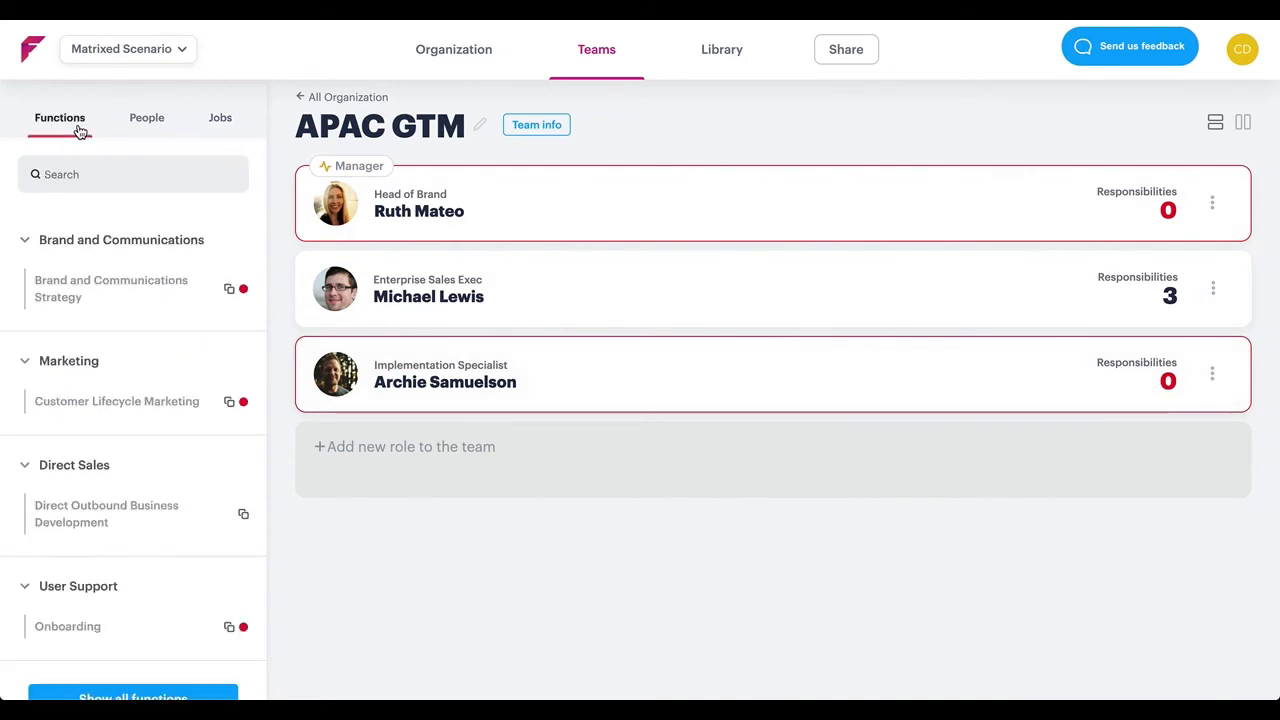
drag(80, 296, 500, 218)
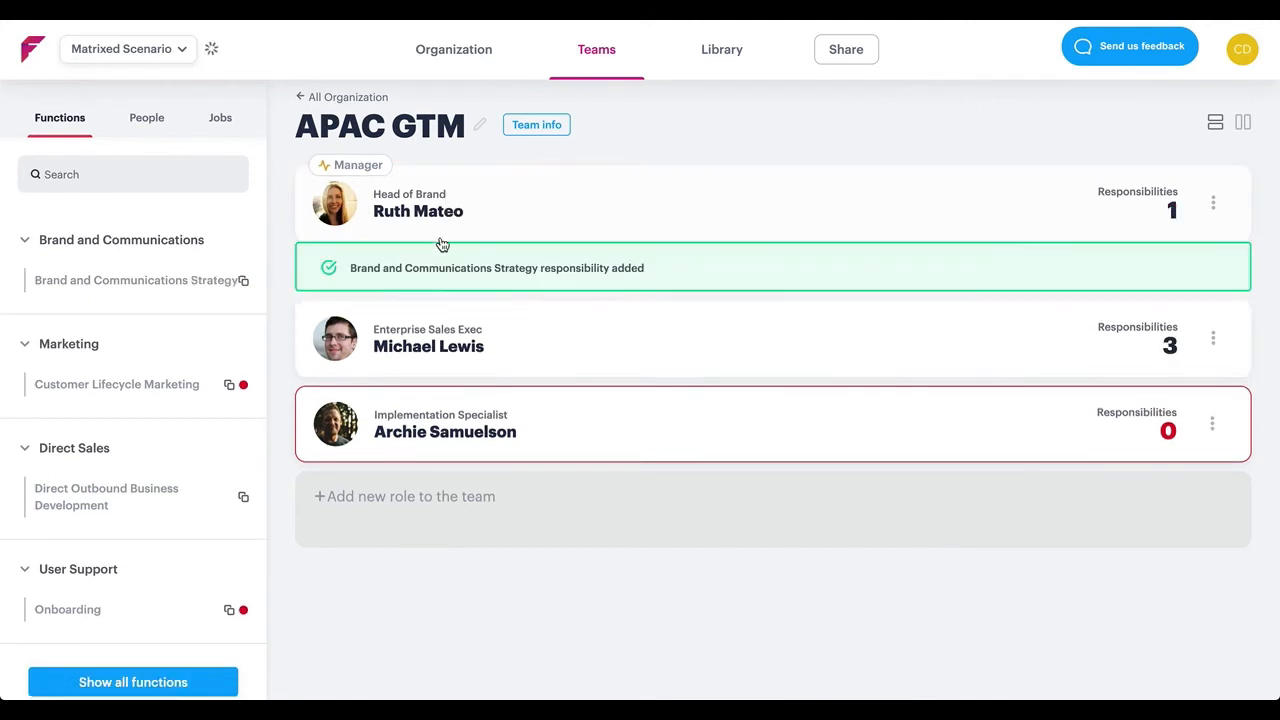
drag(141, 383, 141, 383)
drag(547, 234, 543, 211)
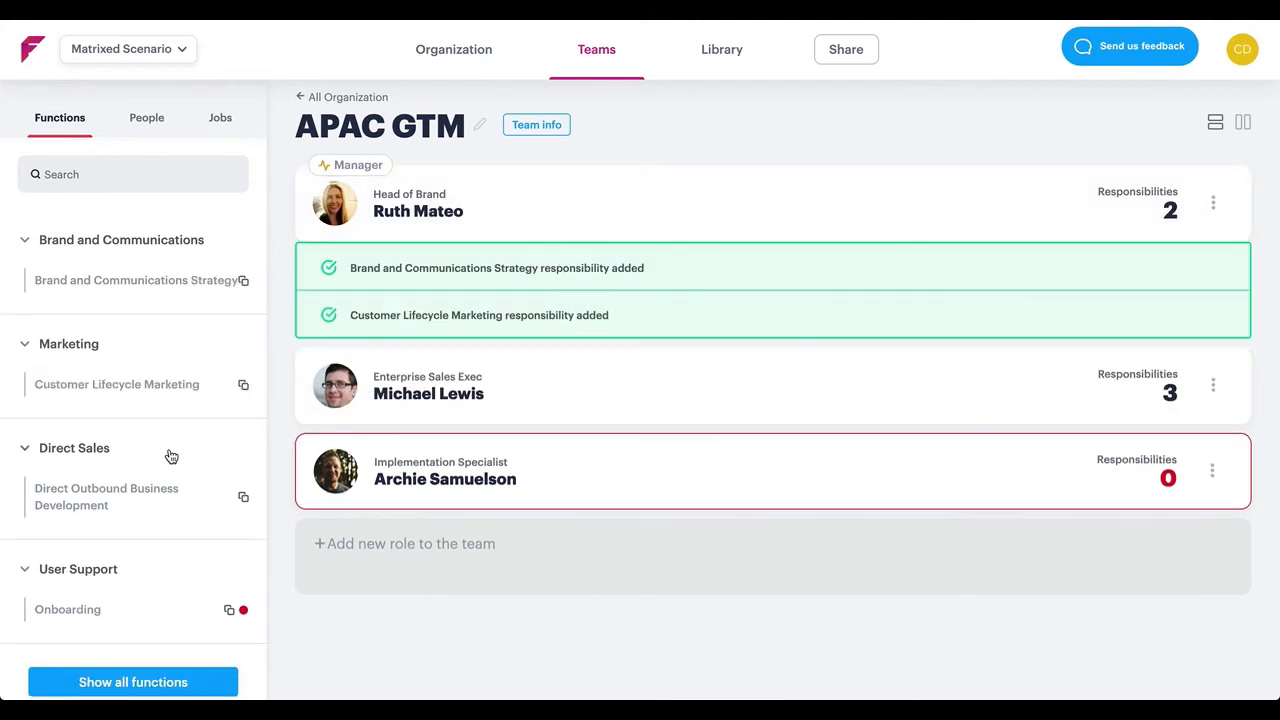
Assign the Onboarding responsibility to the Implementation Specialist and return to the APAC GTM team in the organization chart
scroll(171, 457, down, 2)
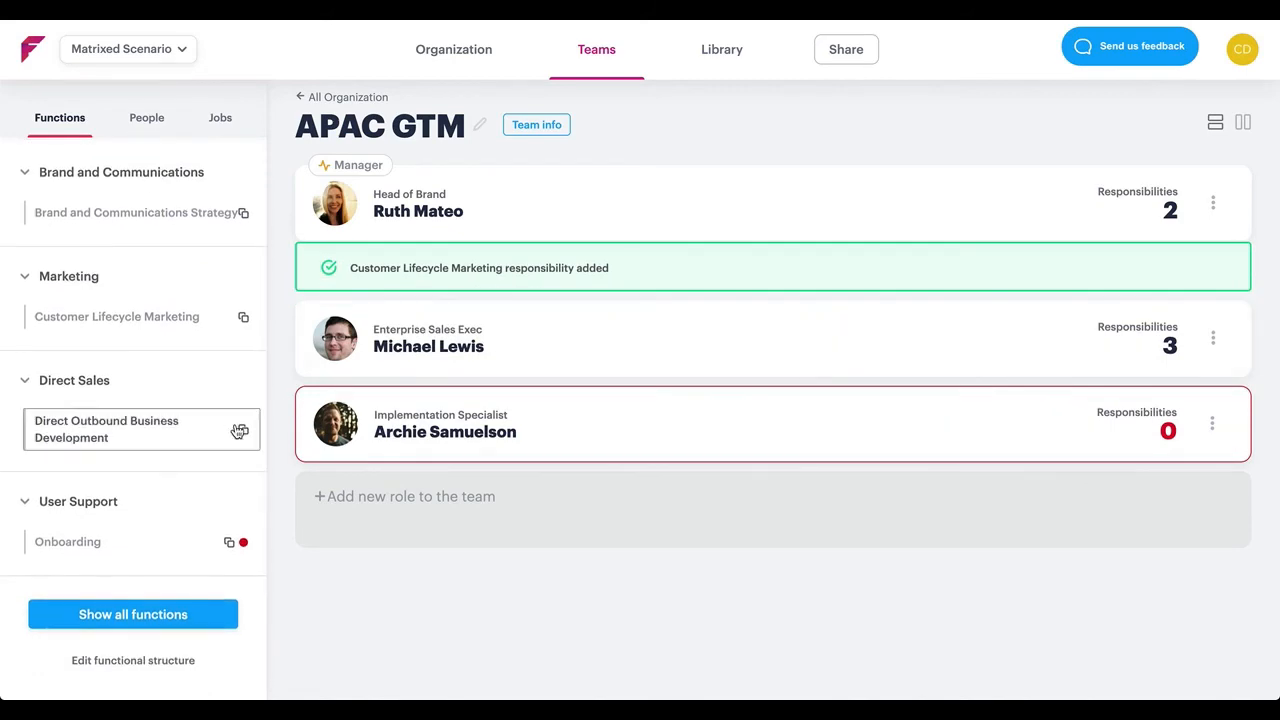
click(80, 534)
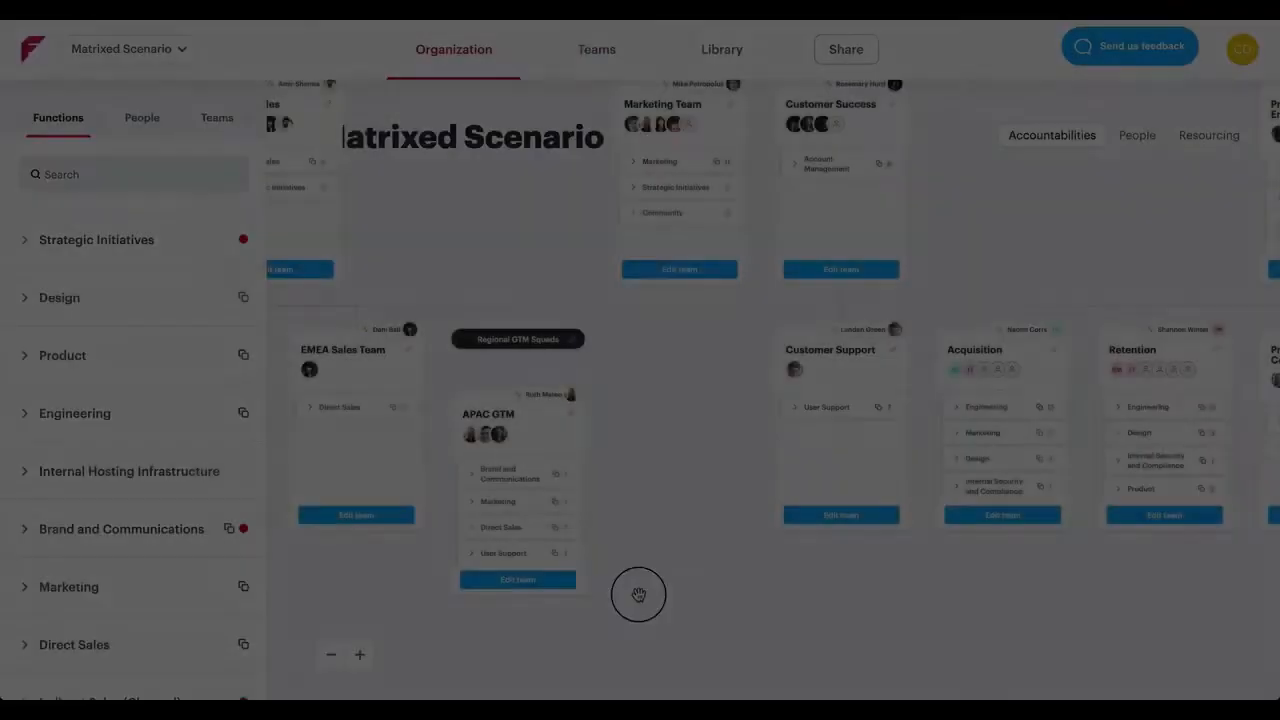
drag(638, 595, 766, 528)
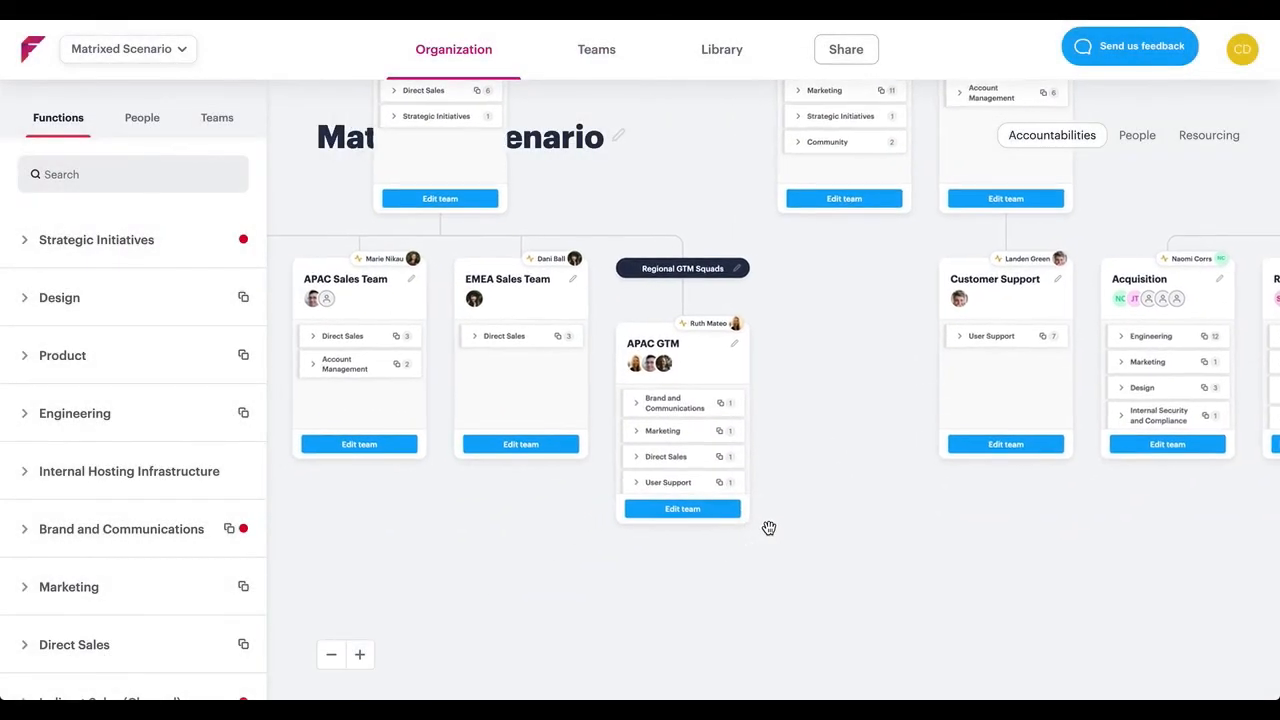
Review the APAC GTM team summary, close it, and show people instead of accountabilities in the organization chart
click(645, 347)
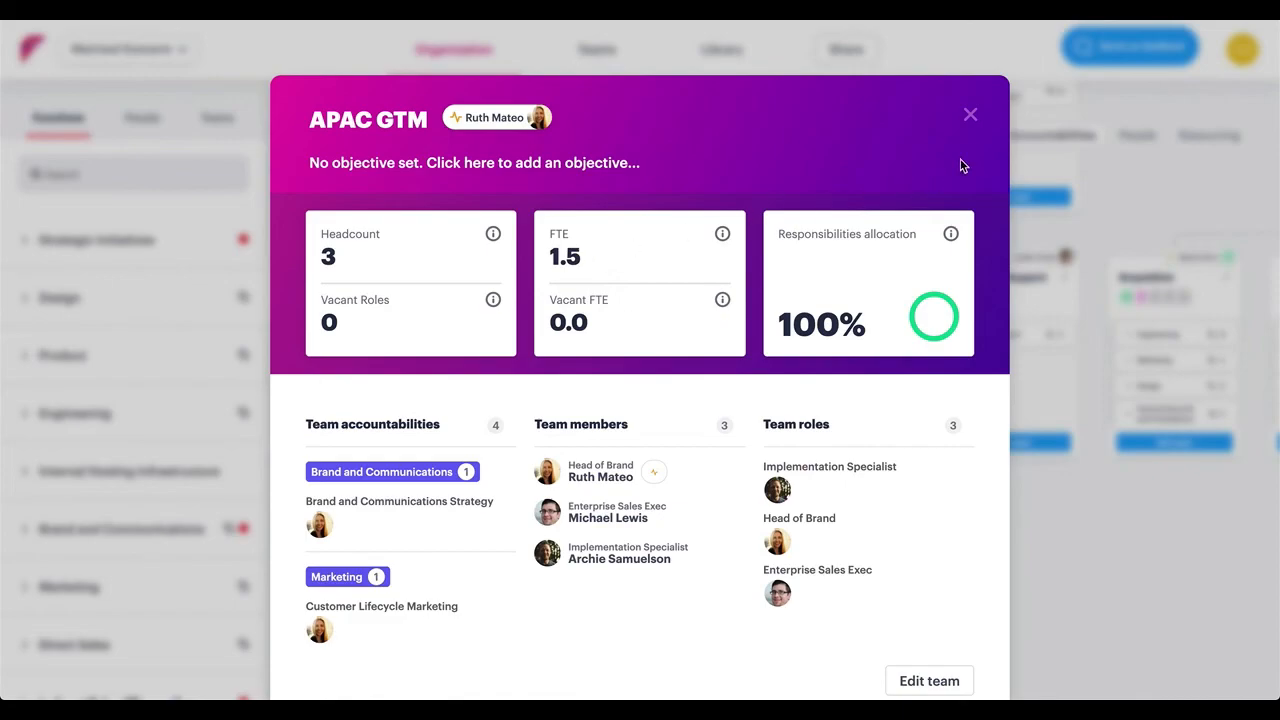
click(970, 116)
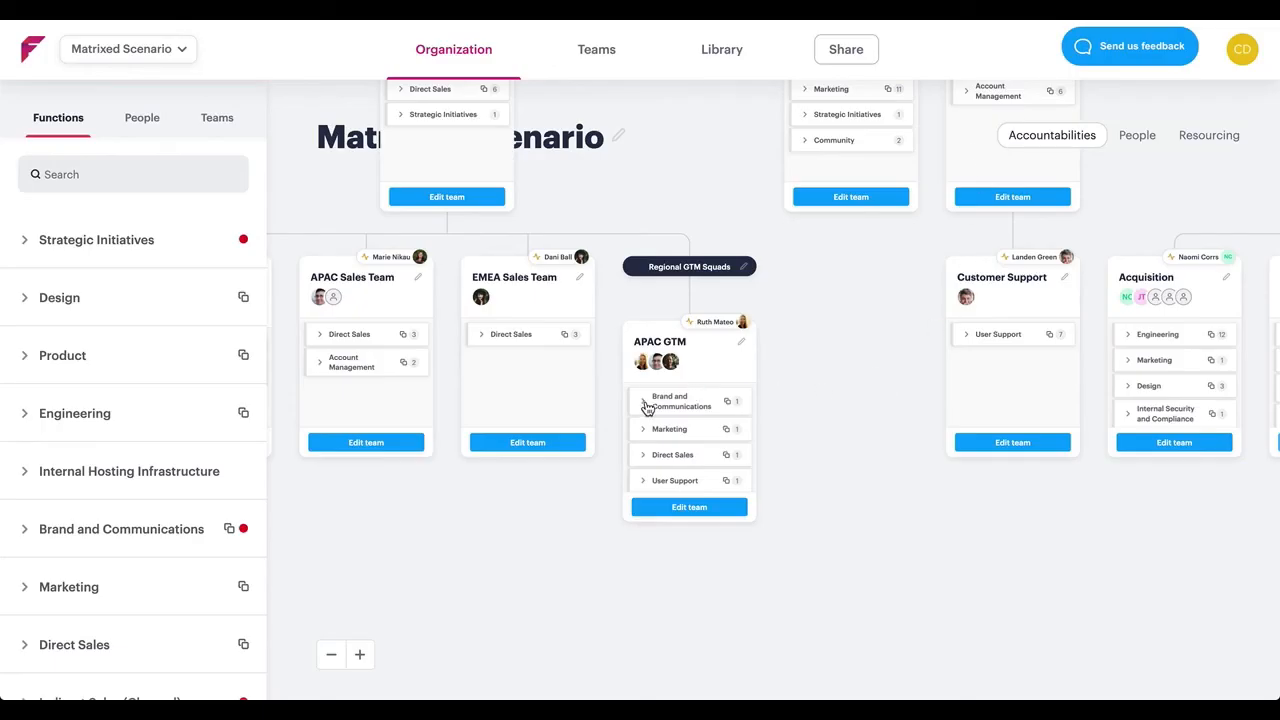
click(1137, 140)
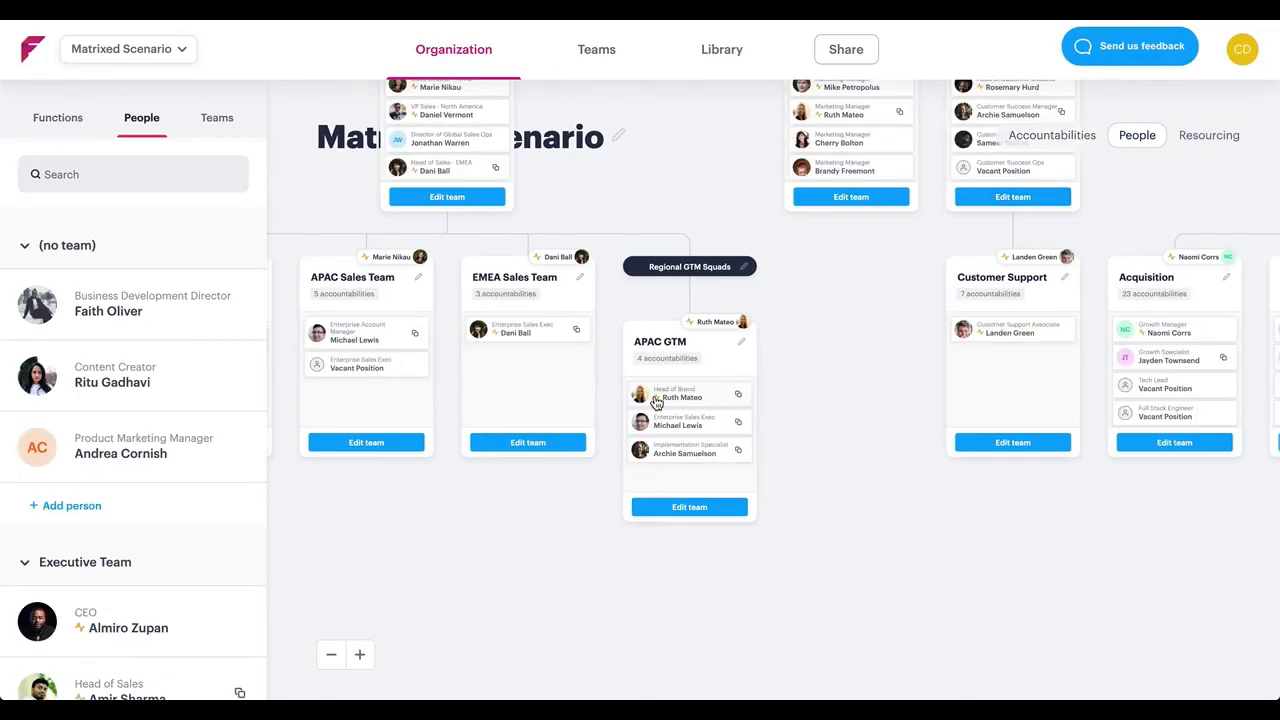
click(645, 425)
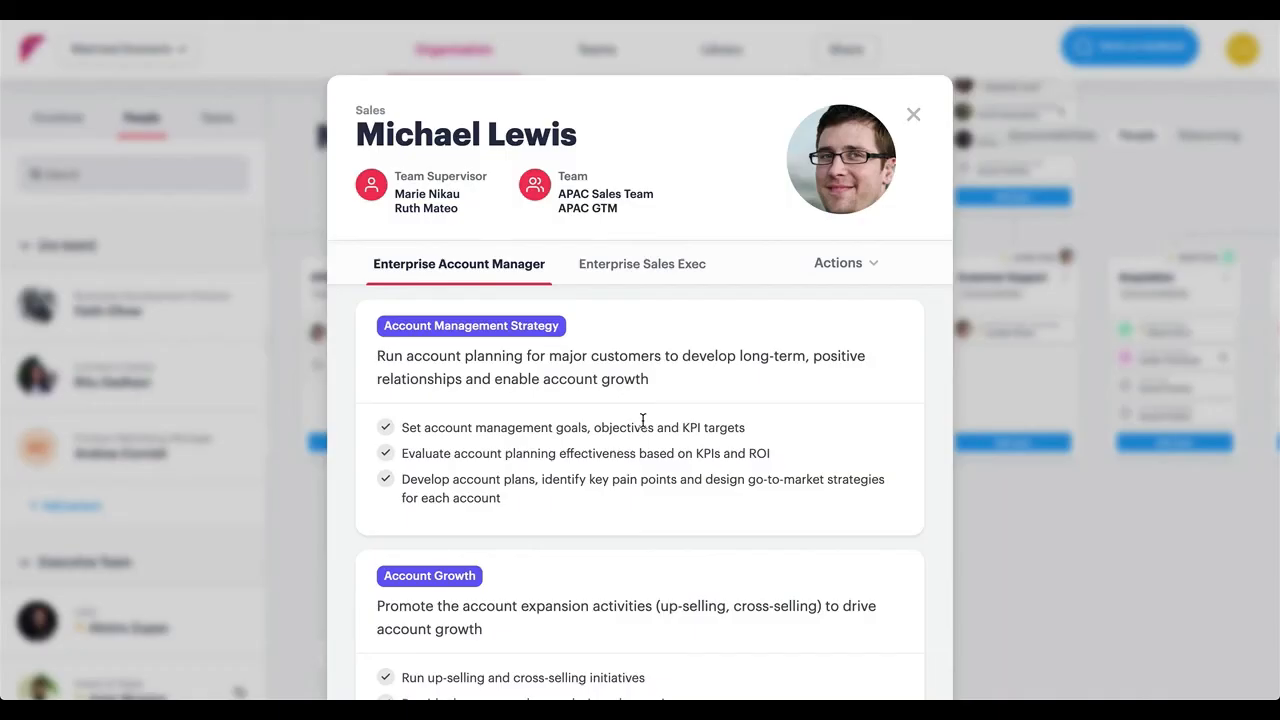
scroll(463, 412, down, 1)
scroll(463, 412, down, 3)
scroll(463, 412, up, 4)
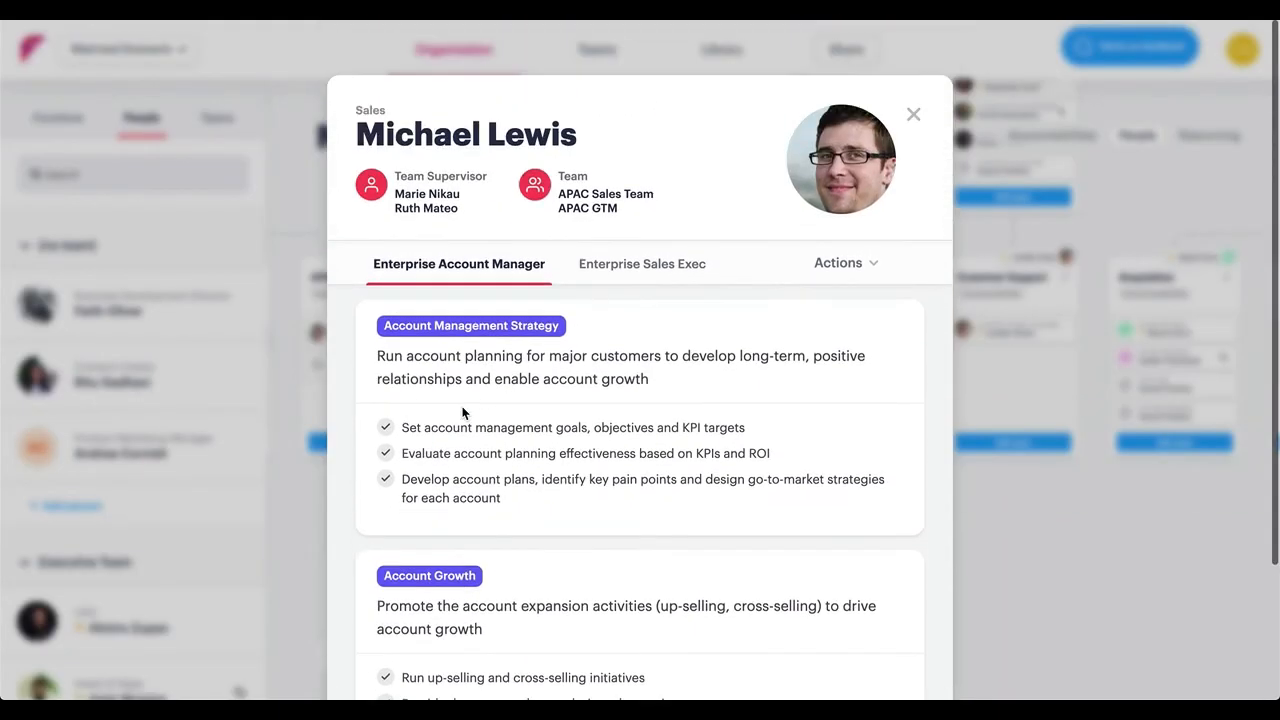
click(627, 268)
scroll(612, 452, down, 1)
scroll(612, 452, down, 3)
scroll(612, 449, up, 4)
click(437, 261)
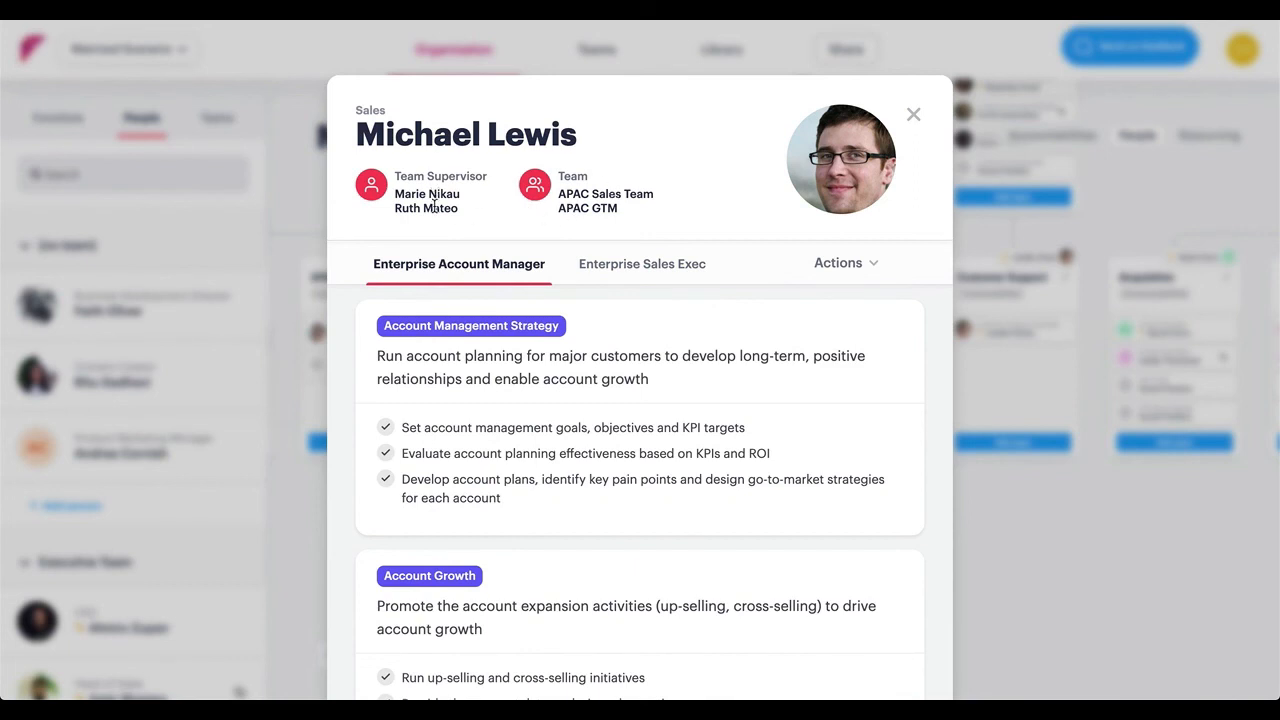
click(916, 118)
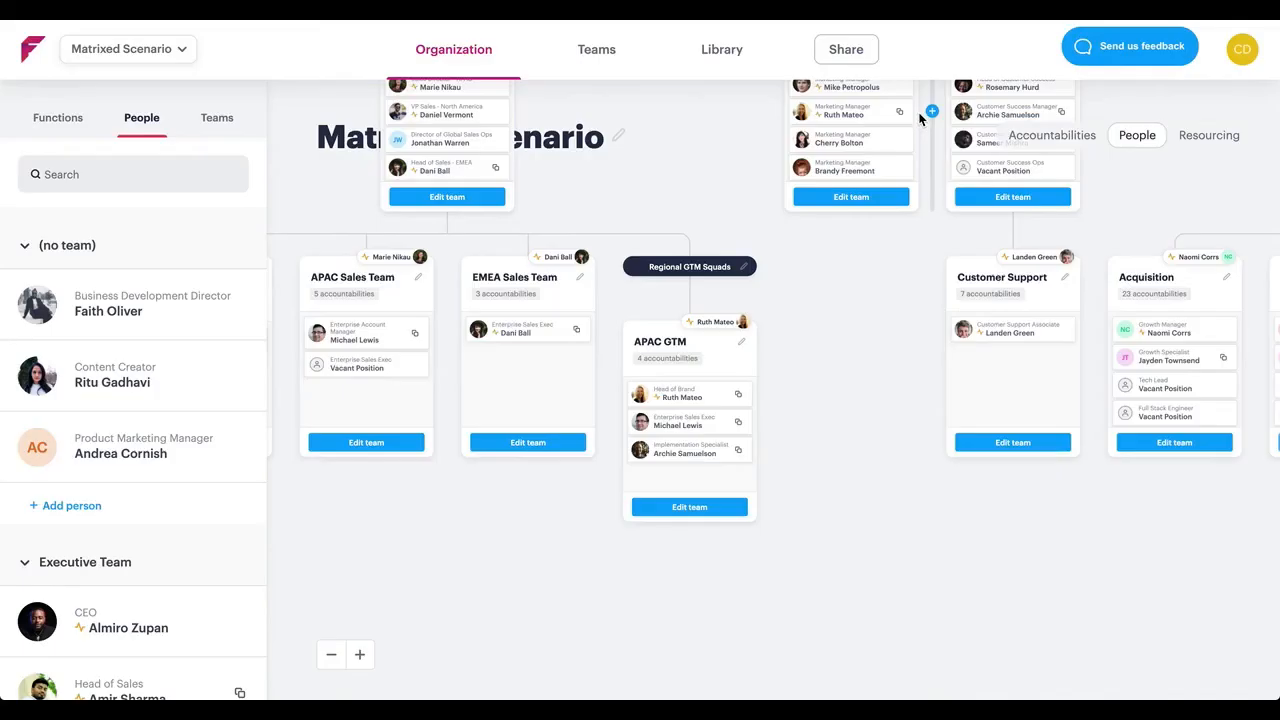
Check the multiple-job indicator of the Marketing Team's second member, who is shared with APAC GTM, and open that person's profile
drag(849, 223, 766, 427)
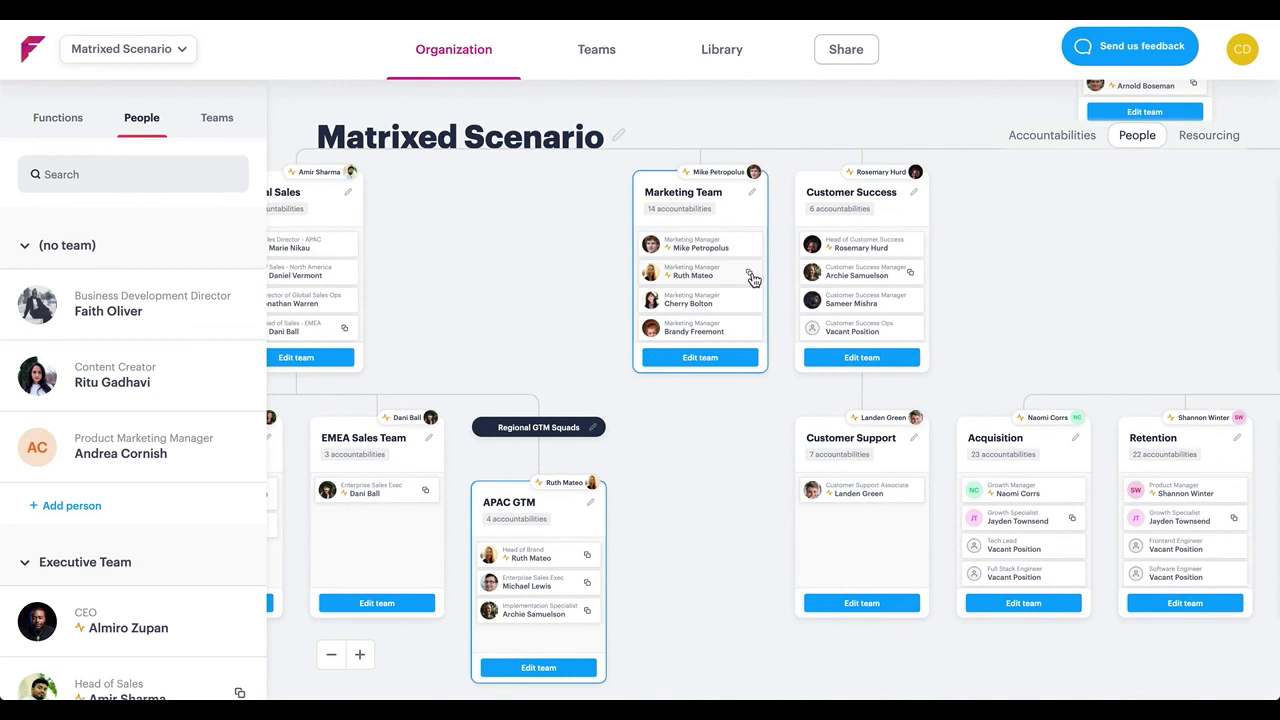
mouse_move(752, 278)
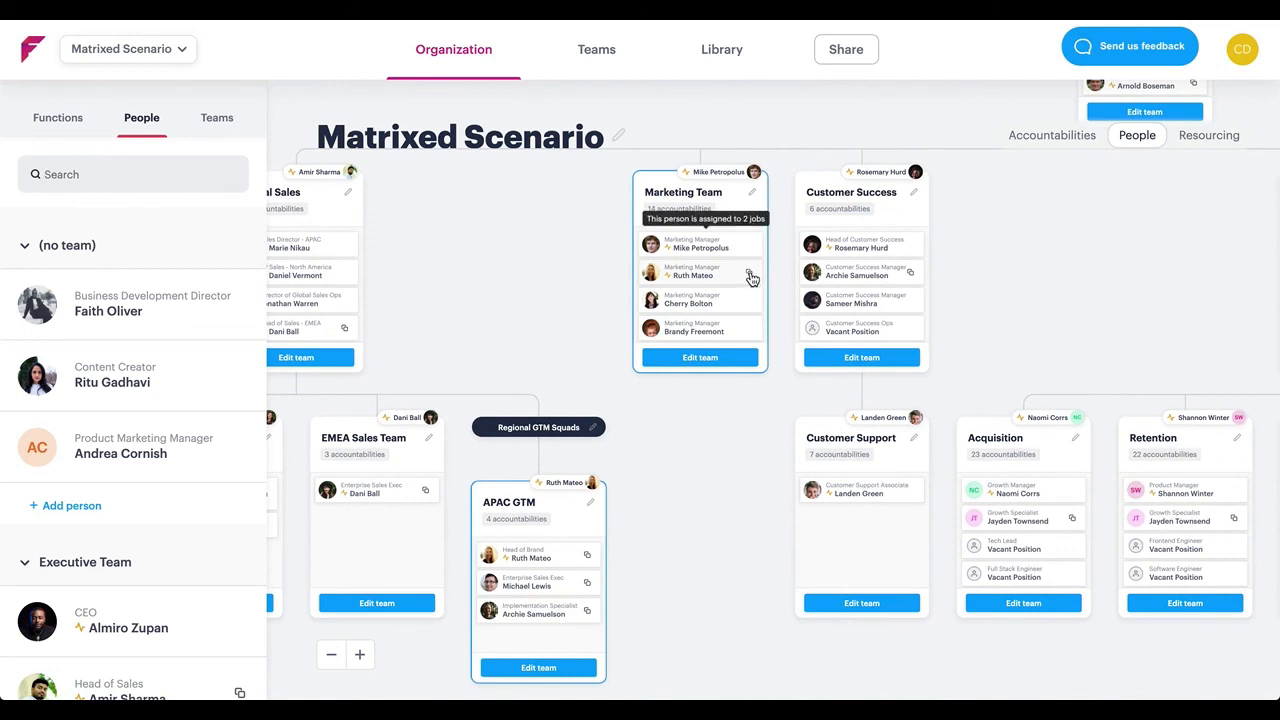
click(677, 277)
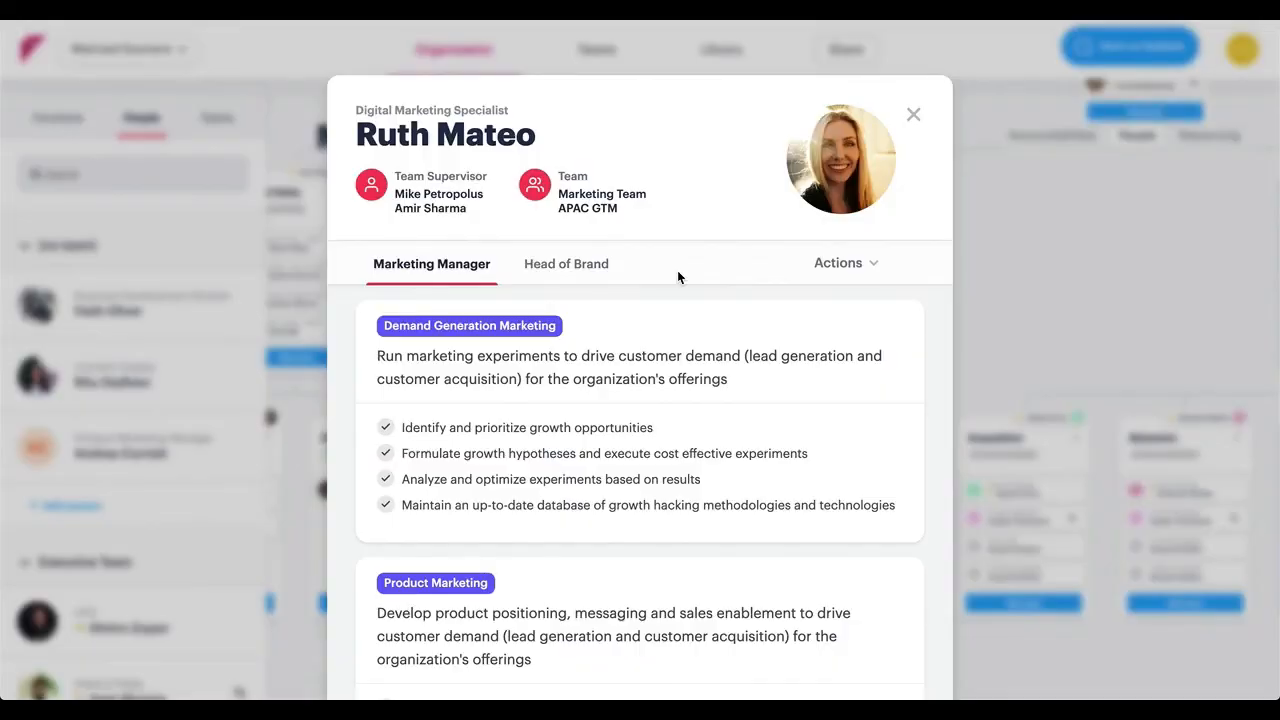